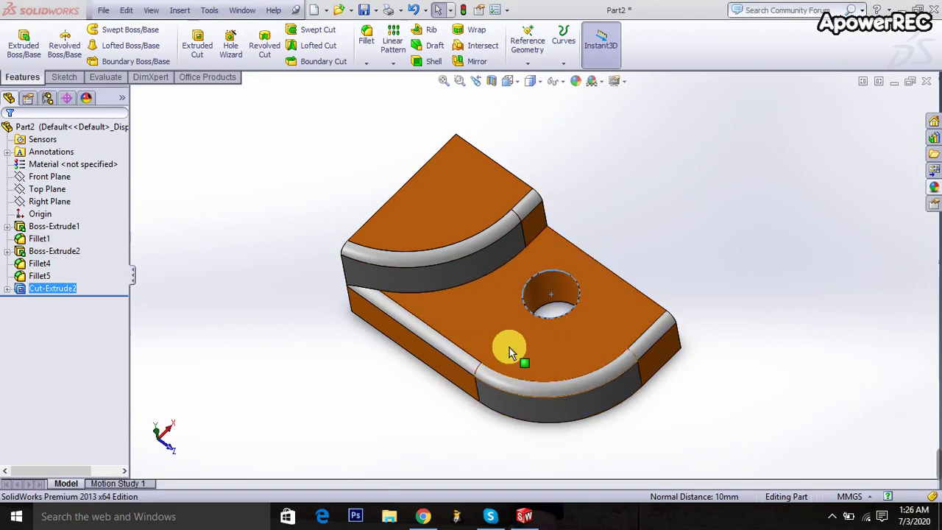
Create a new Part document from File > New
left_click(103, 11)
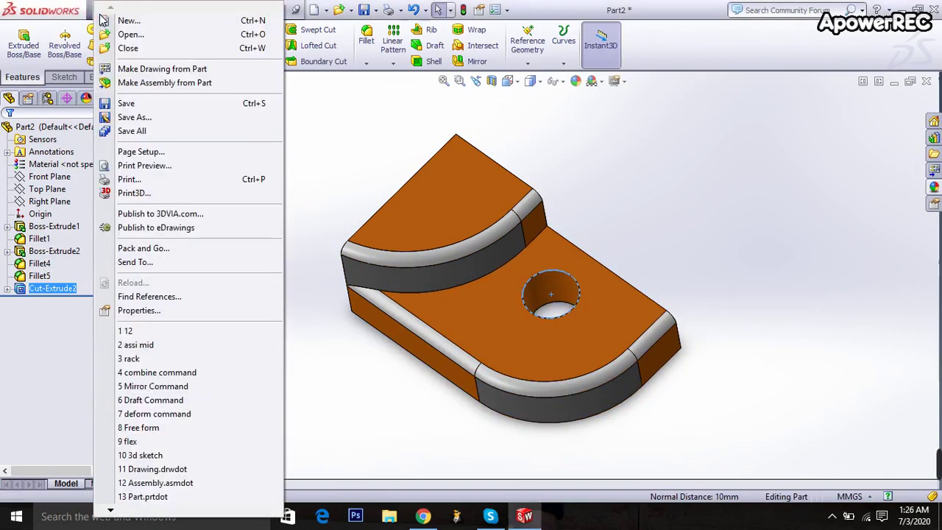
left_click(121, 19)
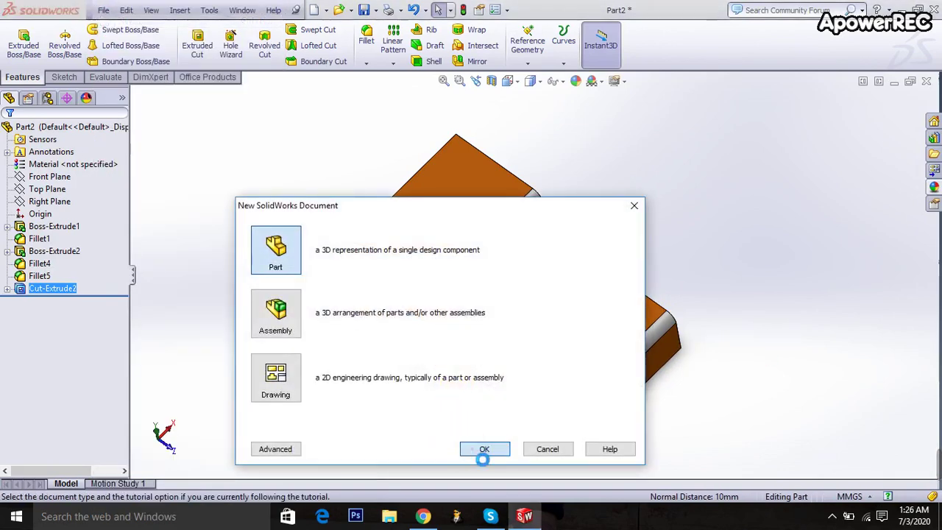
left_click(482, 450)
Switch the document units to MMGS and select Top Plane
left_click(850, 498)
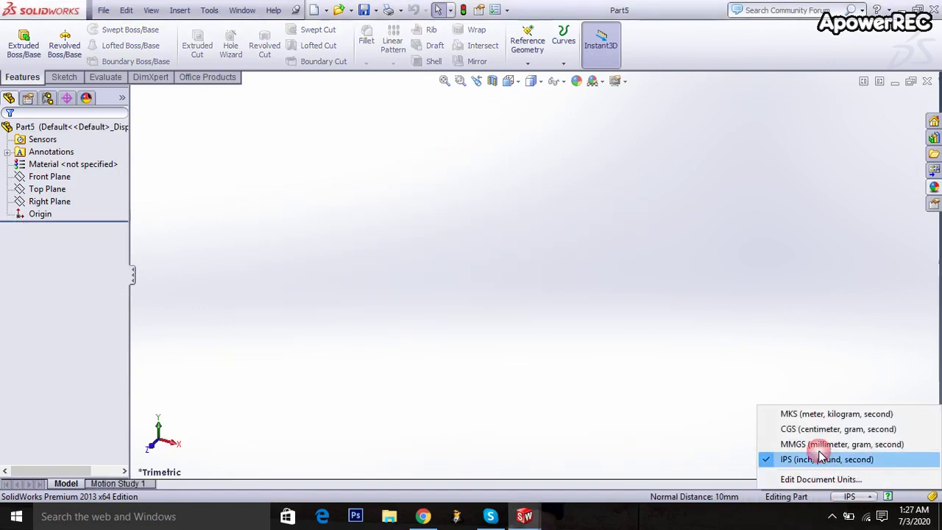
left_click(805, 444)
left_click(49, 190)
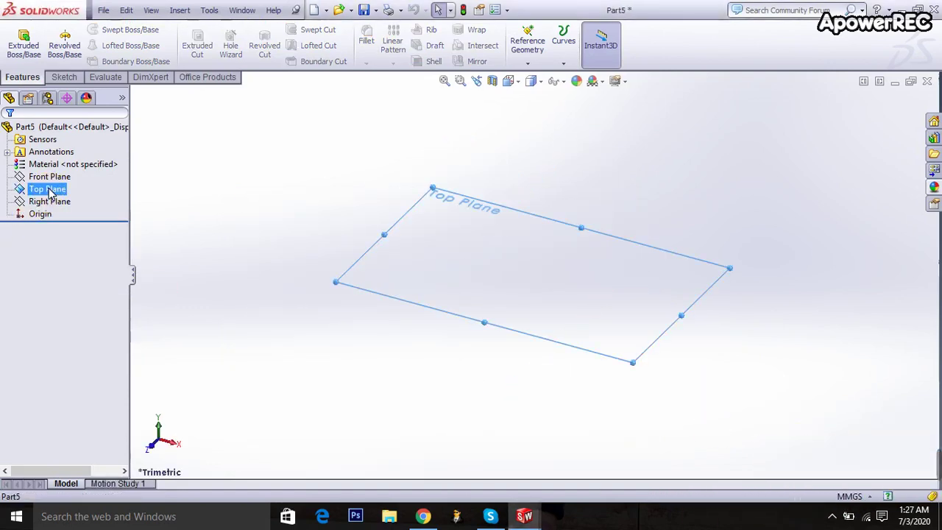
Sketch a centre rectangle on Top Plane, centred on the origin
left_click(23, 45)
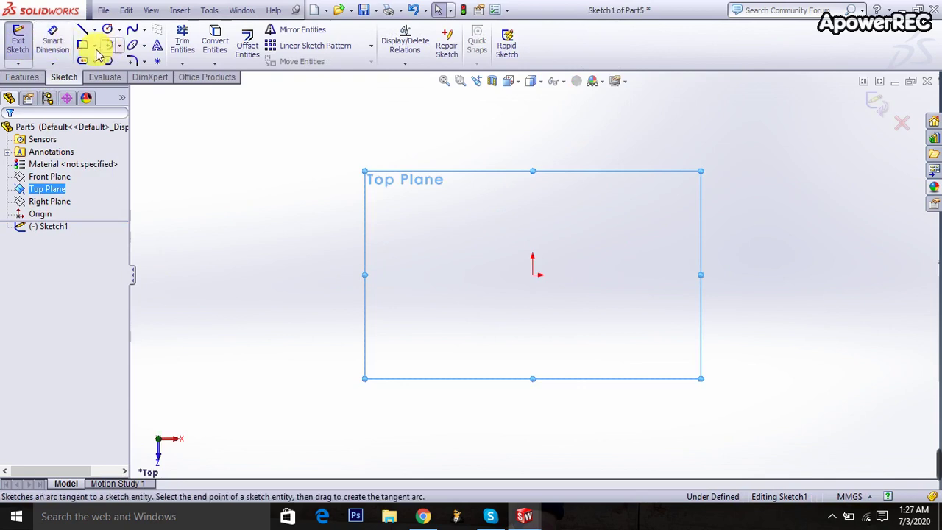
left_click(94, 46)
left_click(93, 76)
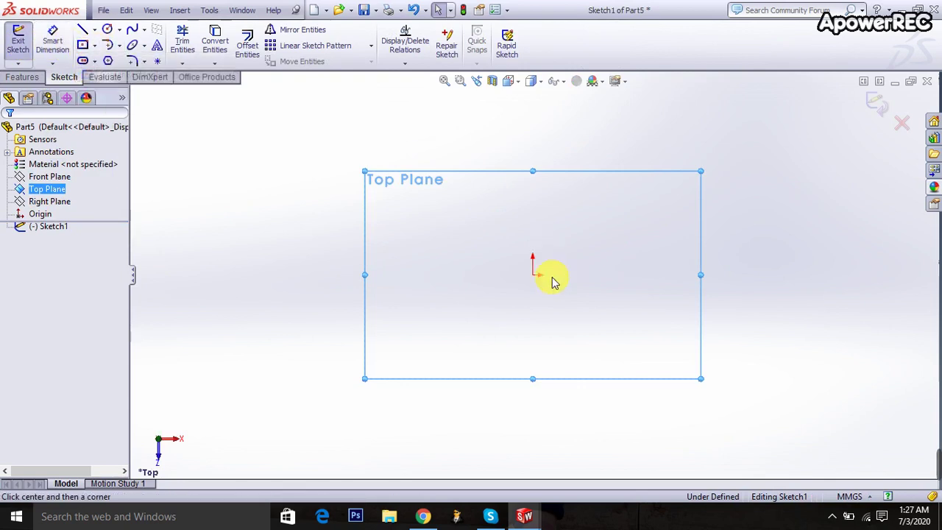
left_click(533, 275)
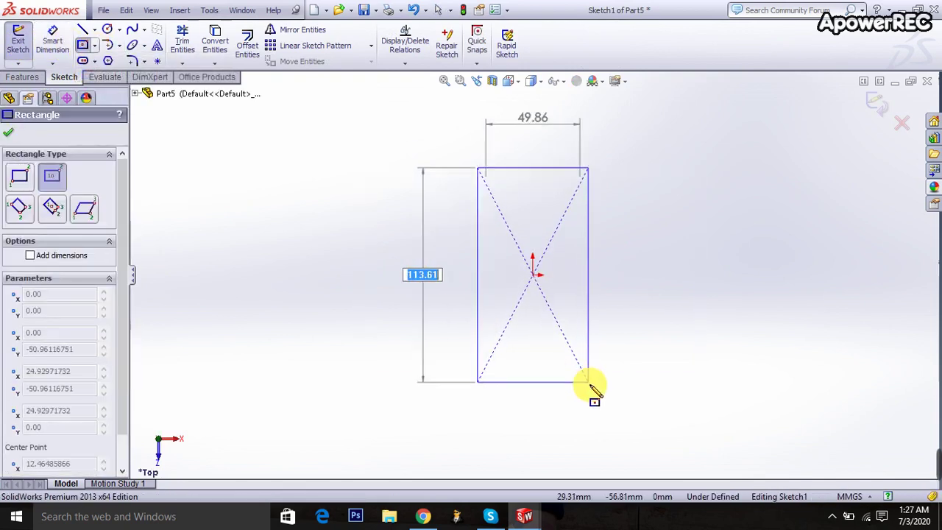
left_click(589, 384)
Dimension the rectangle 30 mm wide and 50 mm high
left_click(55, 42)
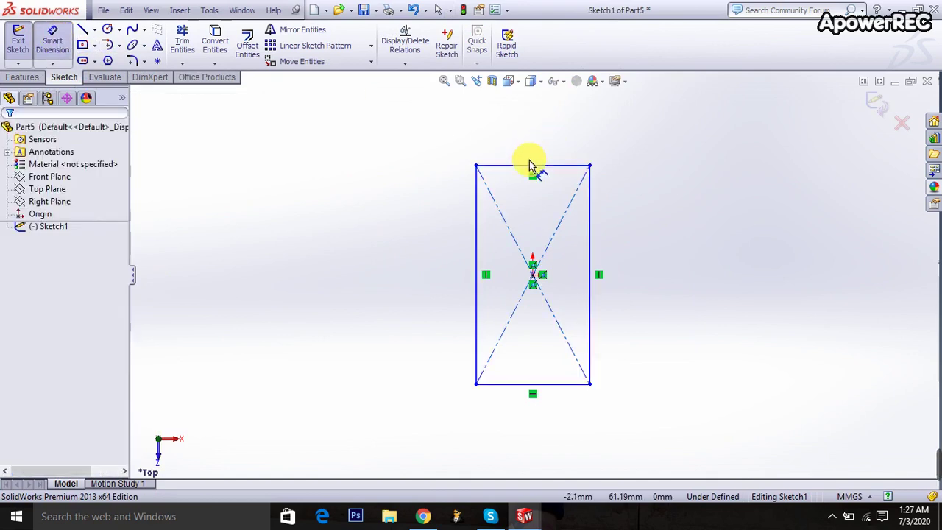
left_click(530, 168)
left_click(529, 134)
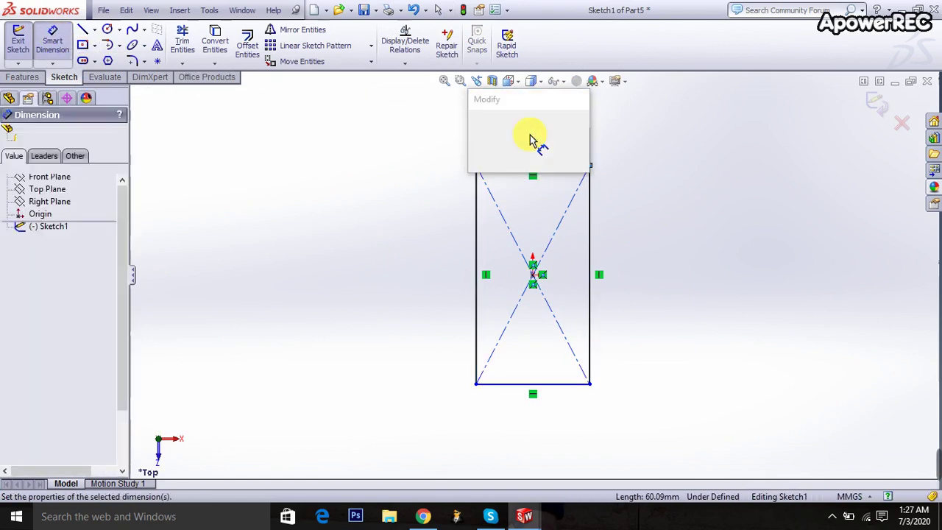
type("0")
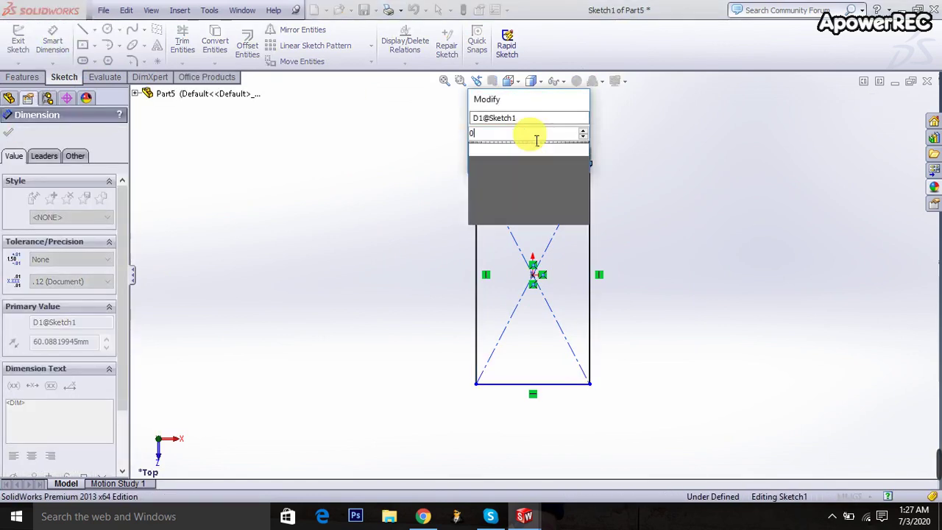
type("3")
key("Return")
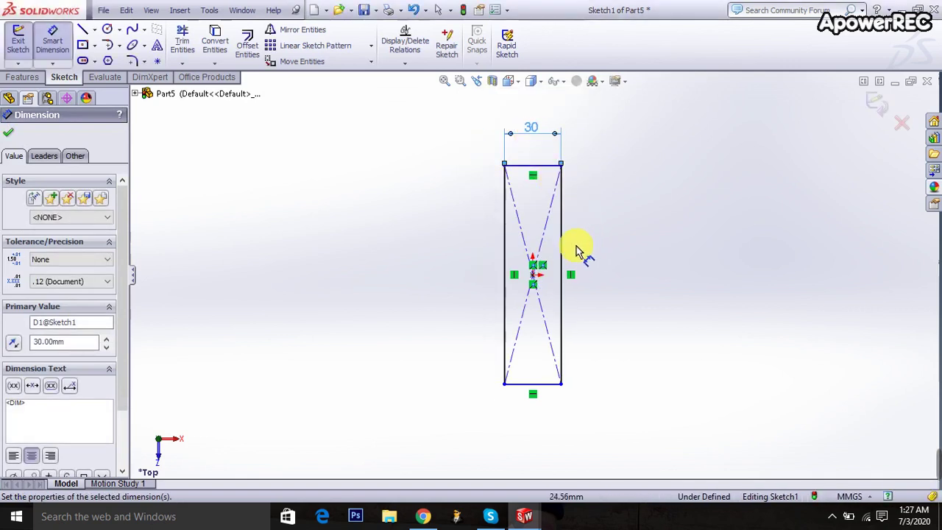
left_click(609, 264)
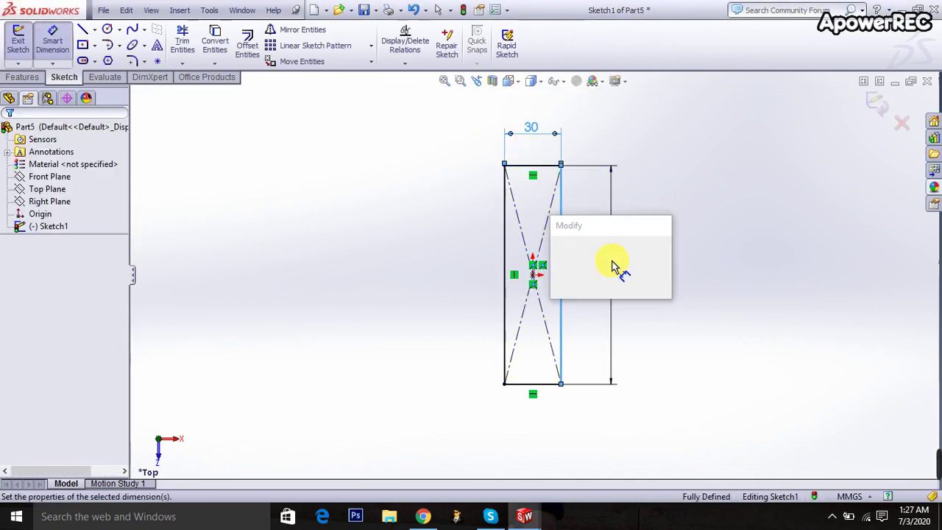
type("50")
key("Return")
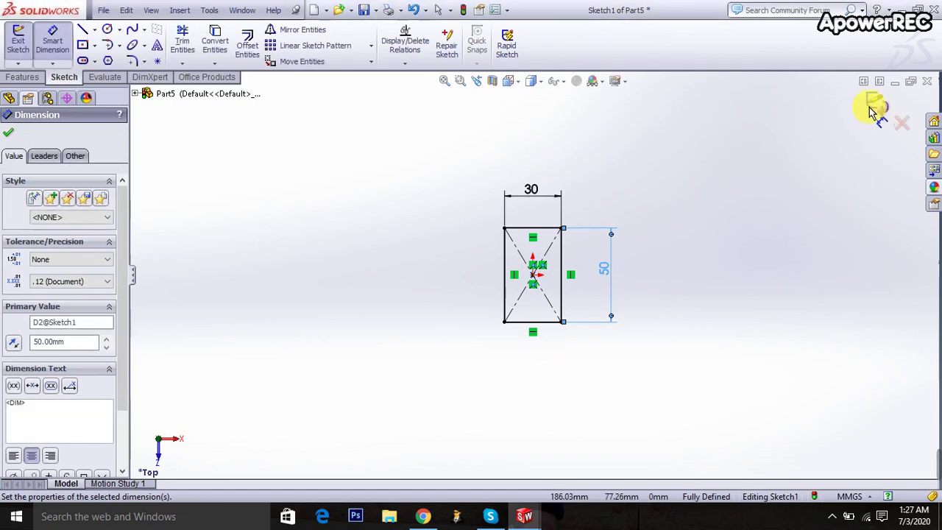
Exit the sketch and extrude it 10 mm into Boss-Extrude1
left_click(873, 106)
key("e")
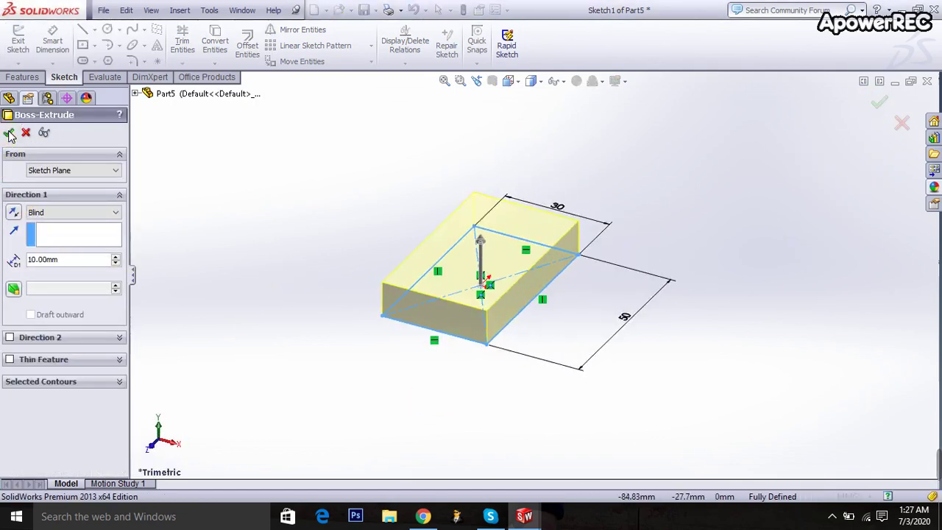
left_click(36, 43)
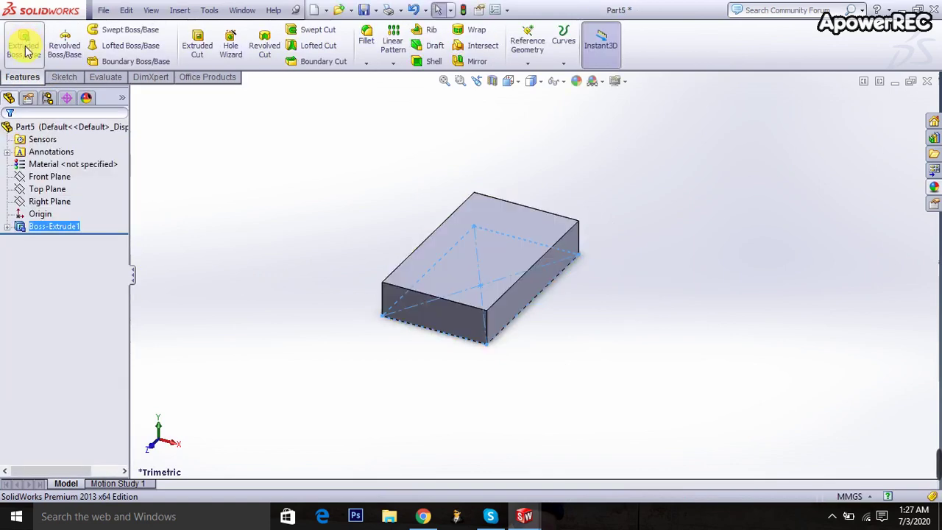
Sketch a corner rectangle across the block's top face, viewed normal to it
left_click(19, 41)
left_click(453, 264)
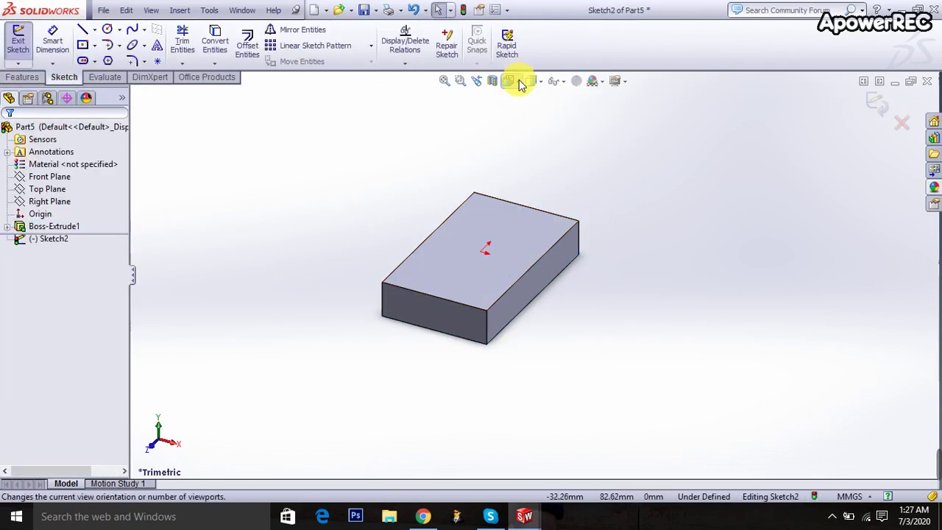
left_click(514, 82)
left_click(585, 151)
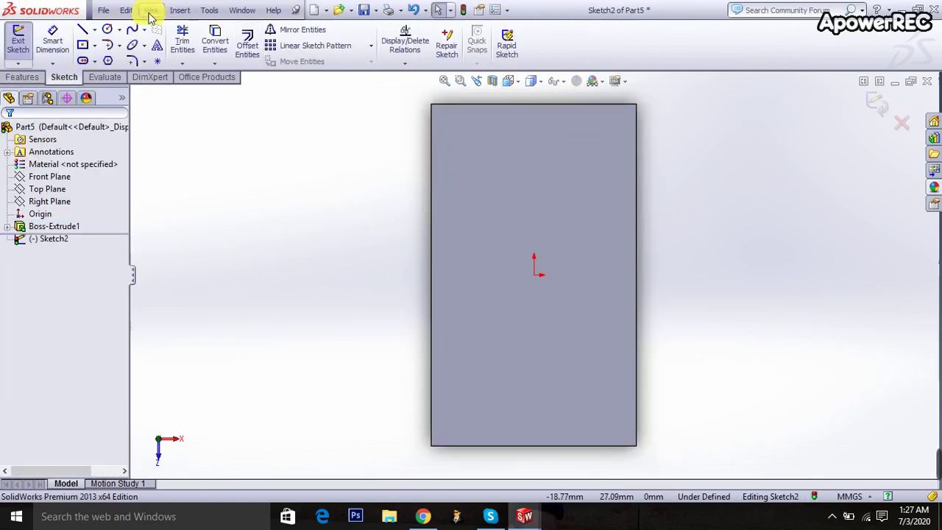
left_click(94, 45)
left_click(97, 62)
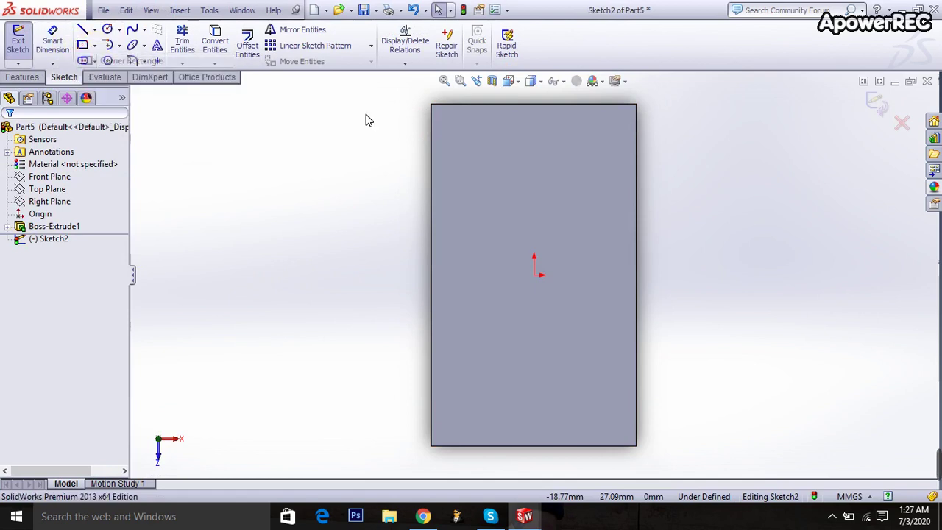
left_click(432, 106)
left_click(636, 228)
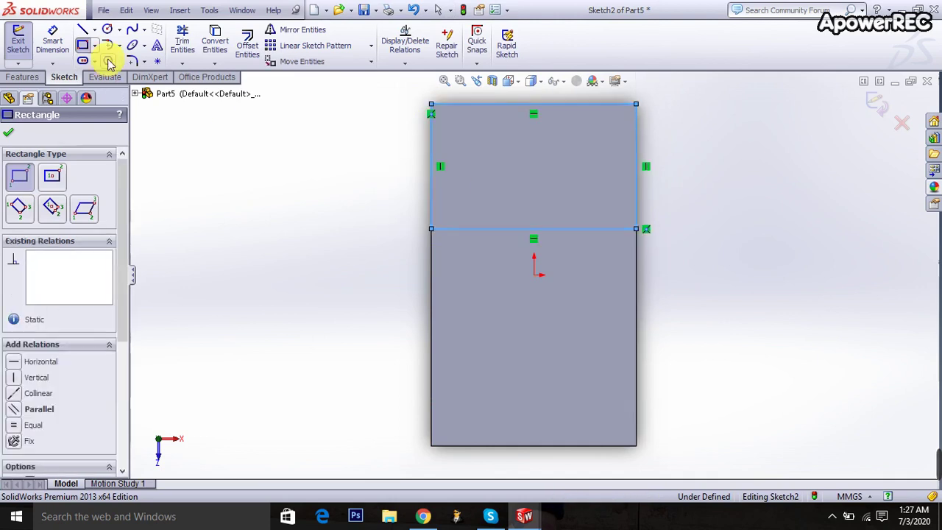
Dimension the new rectangle's height as 20 mm
left_click(59, 45)
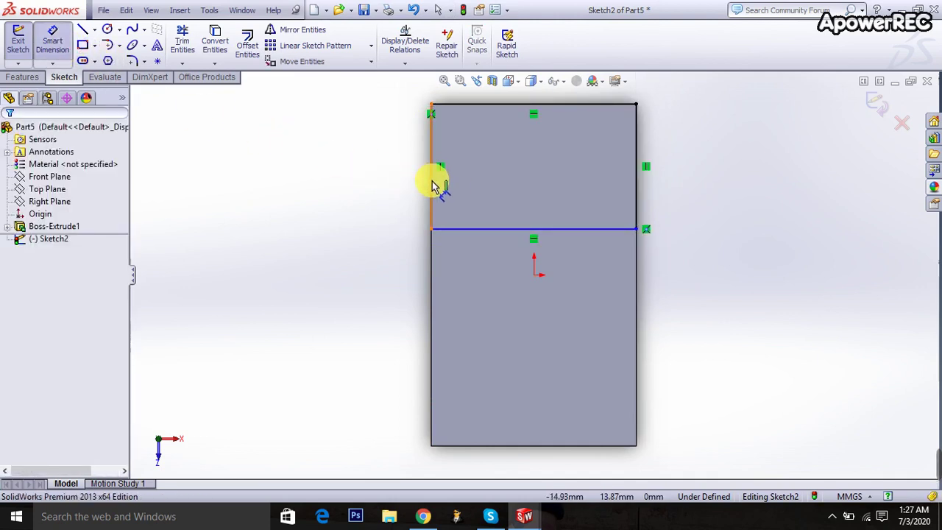
left_click(433, 185)
left_click(378, 170)
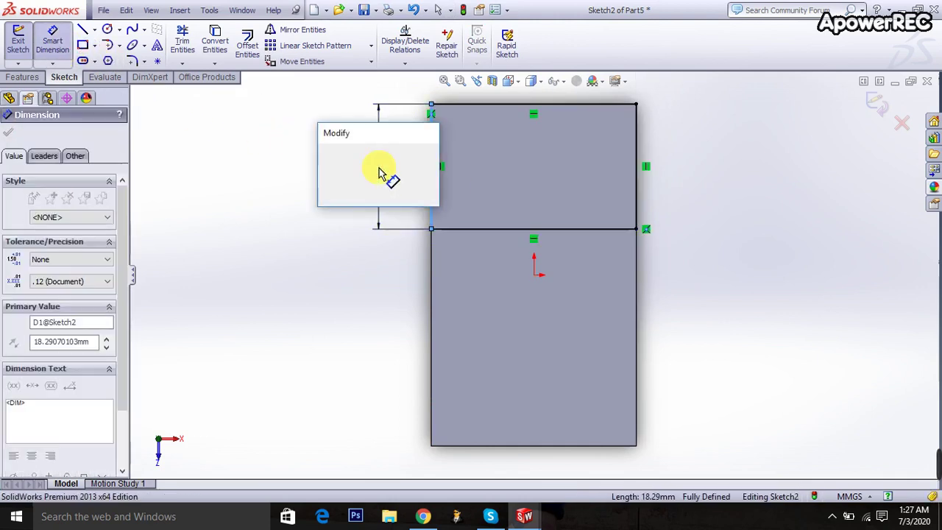
type("20")
key("Return")
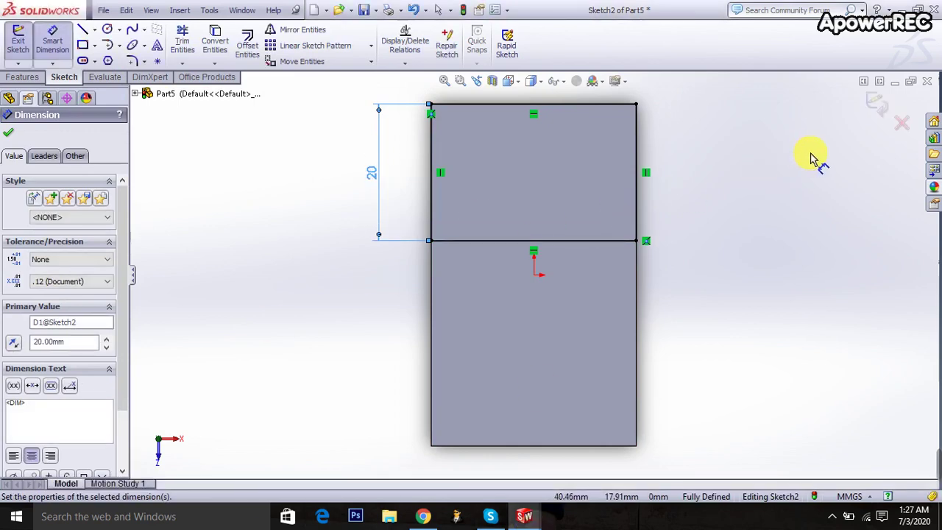
left_click(862, 270)
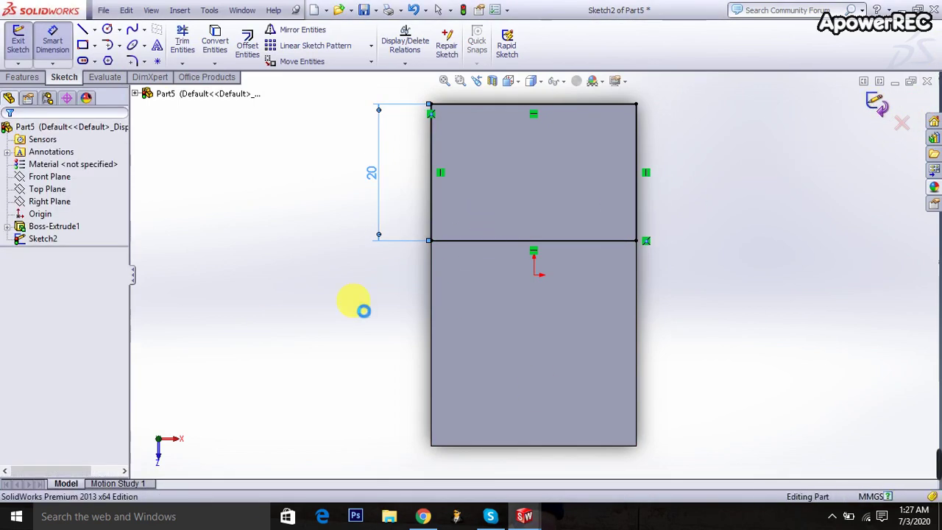
Extrude the strip 10 mm as Boss-Extrude2
key("e")
middle_click_drag(304, 341, 378, 285)
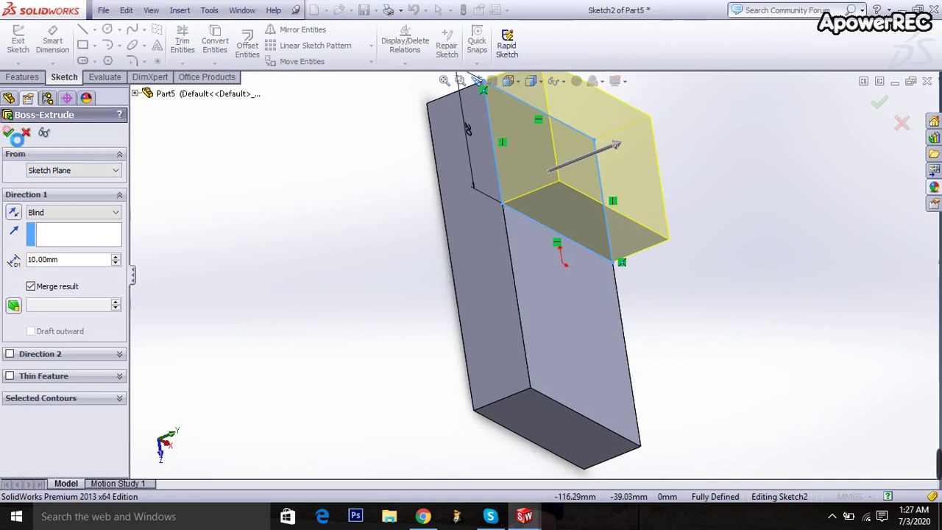
left_click(10, 133)
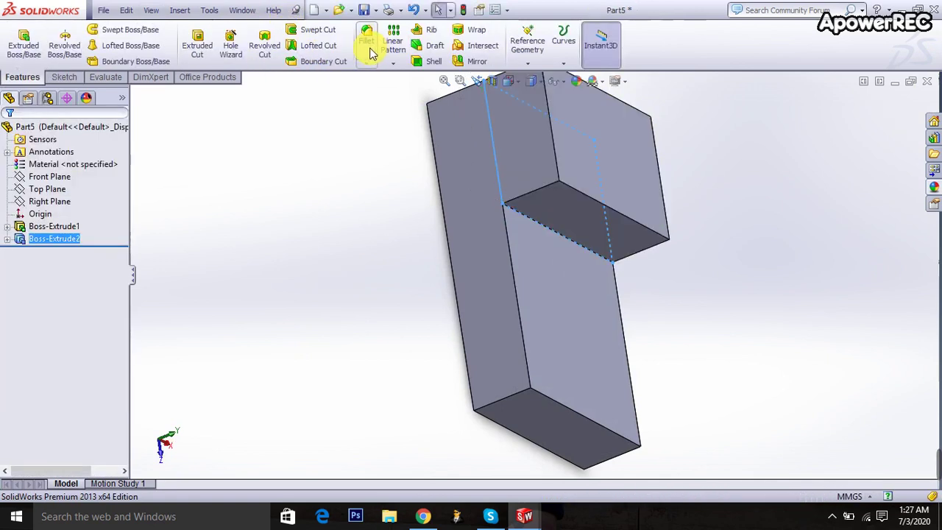
Round the bar's bottom outer edge with a 20 mm fillet
left_click(372, 46)
left_click(499, 400)
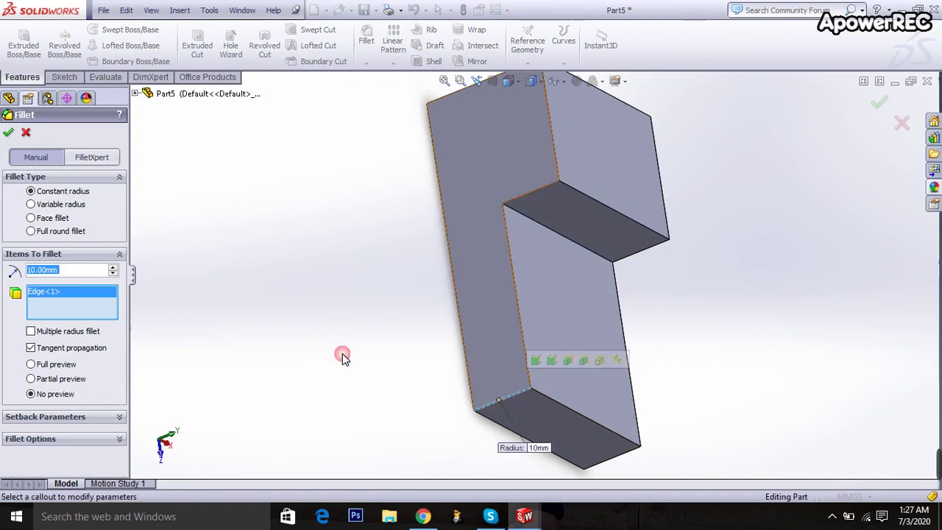
left_click(67, 278)
type("20")
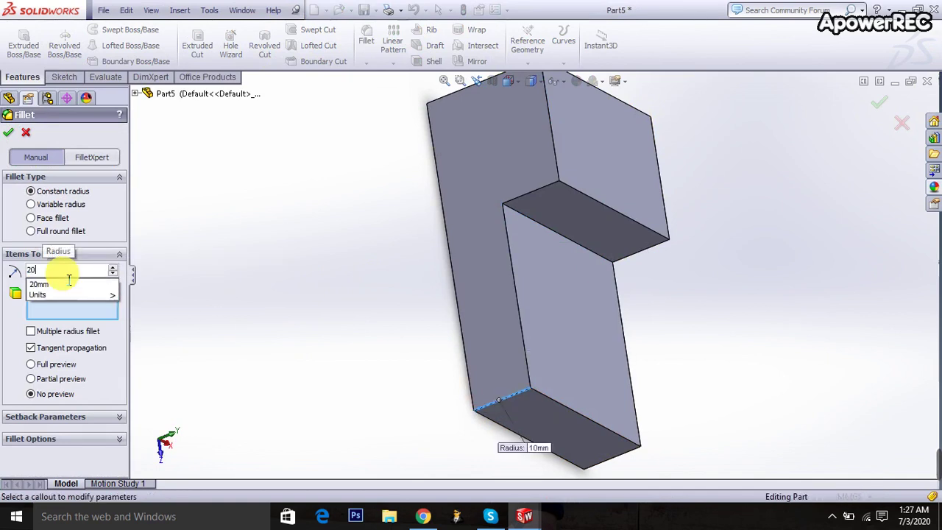
left_click(9, 135)
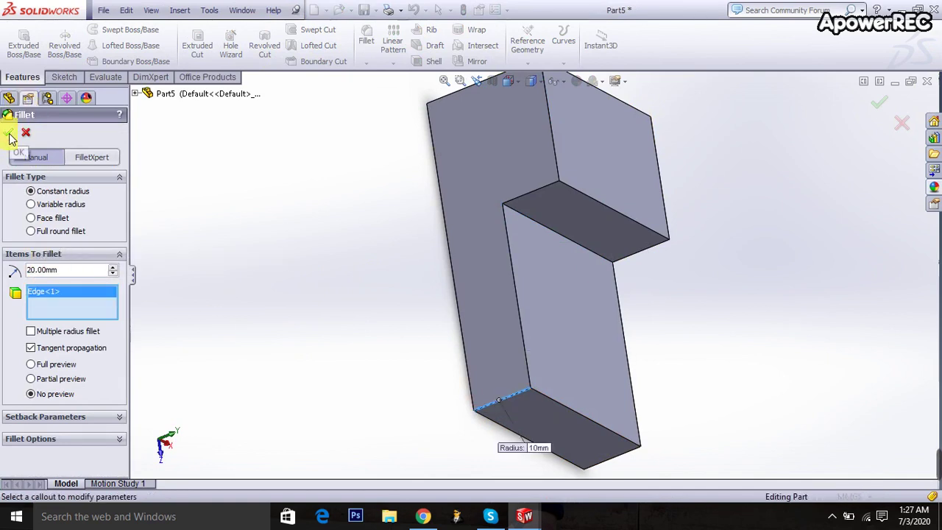
left_click(9, 133)
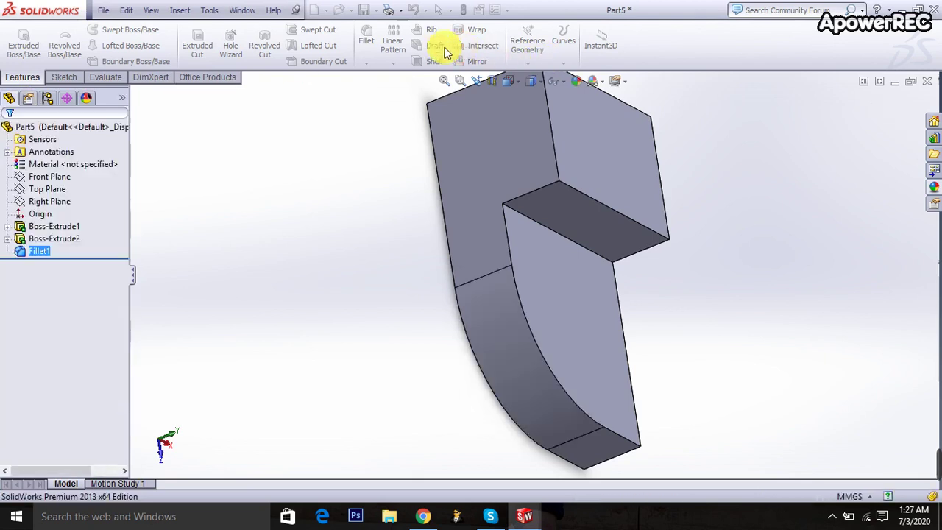
Fillet the edge where the block meets the bar at 25 mm
left_click(365, 38)
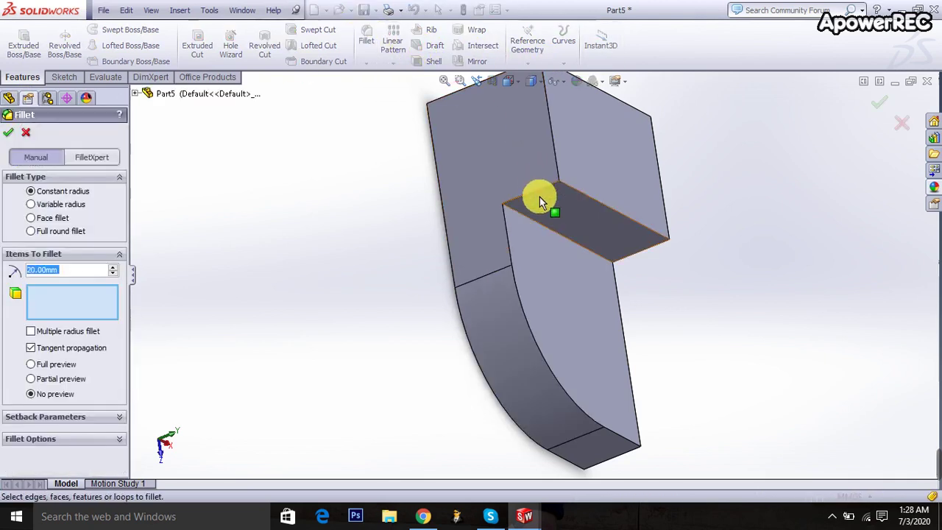
left_click(537, 197)
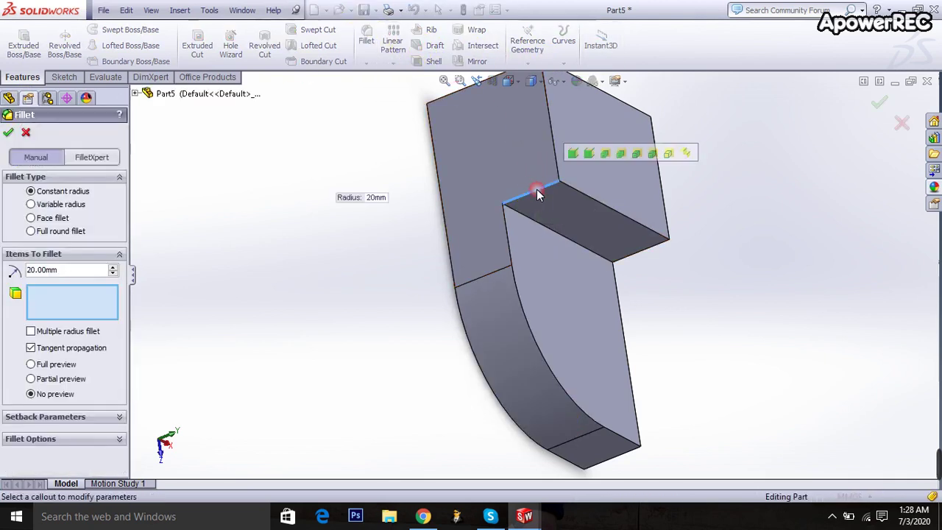
type("25")
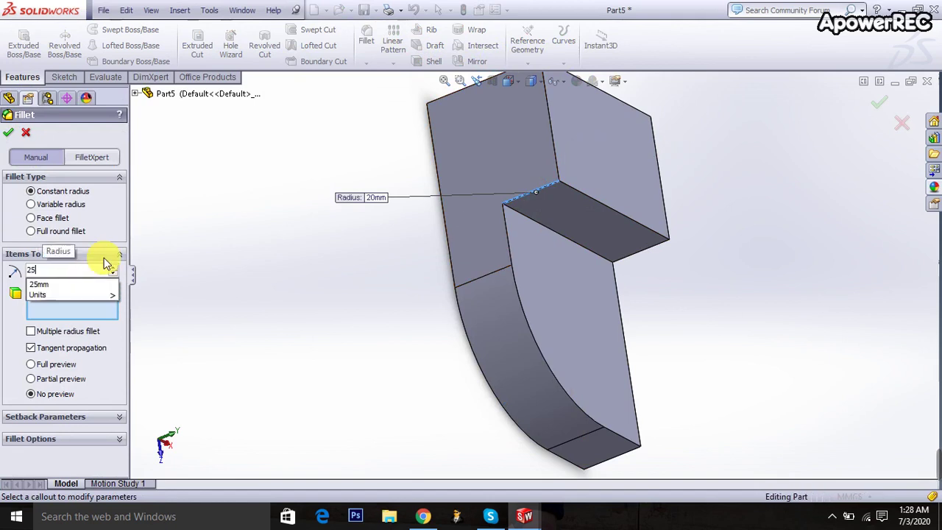
key("Return")
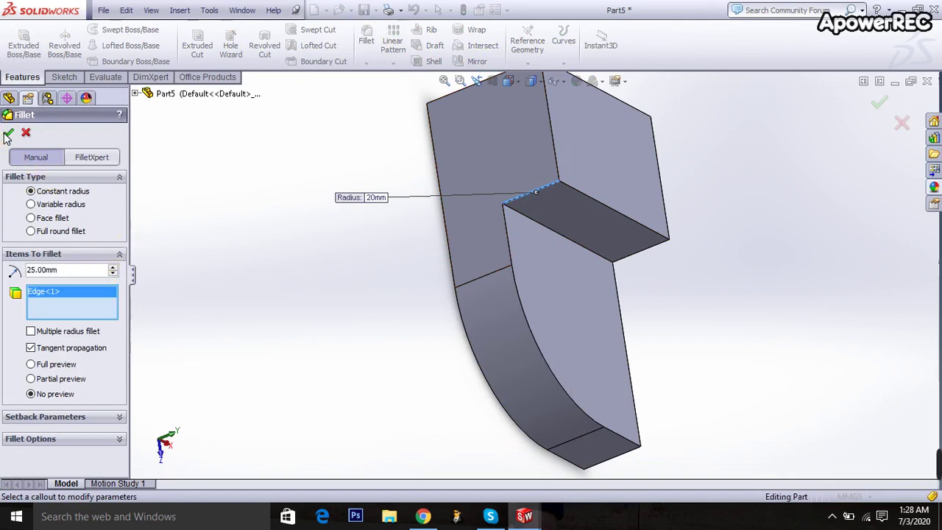
left_click(9, 133)
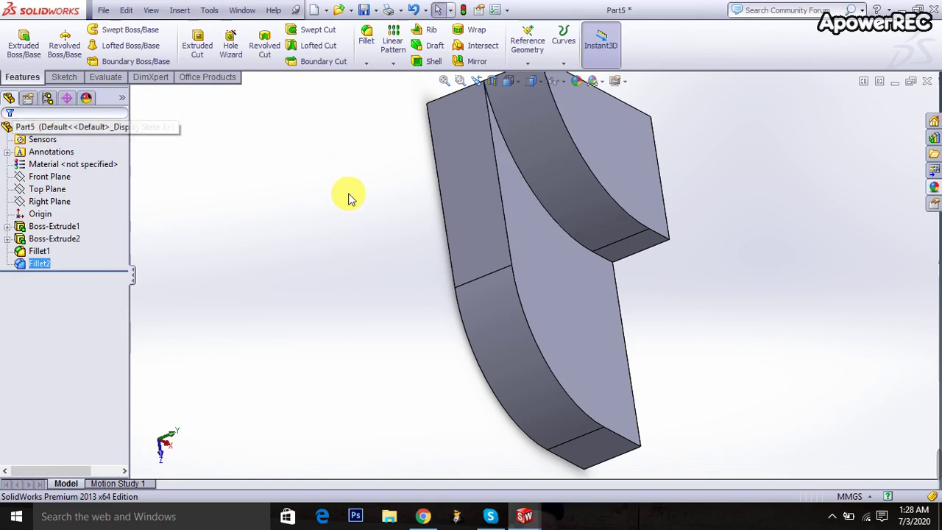
Apply dark grey polished steel to both Fillet1 and Fillet2 faces
key("f")
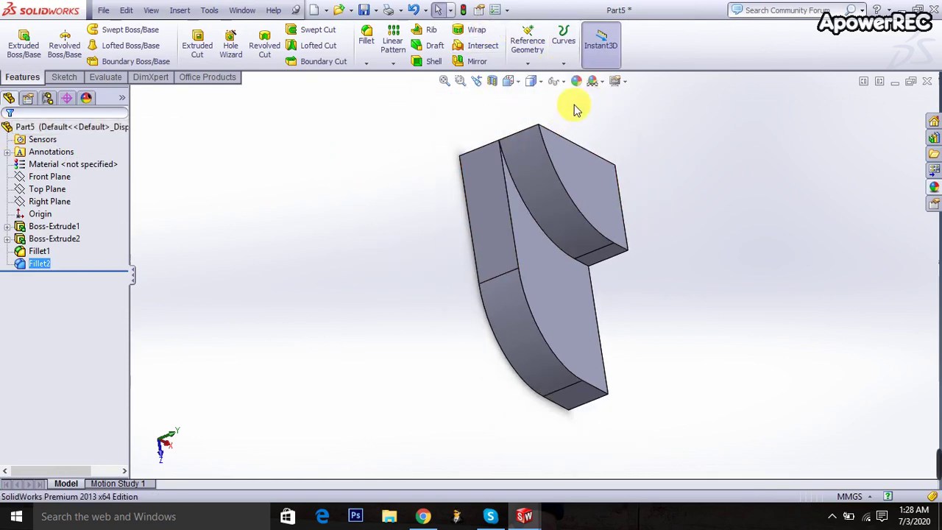
left_click(577, 81)
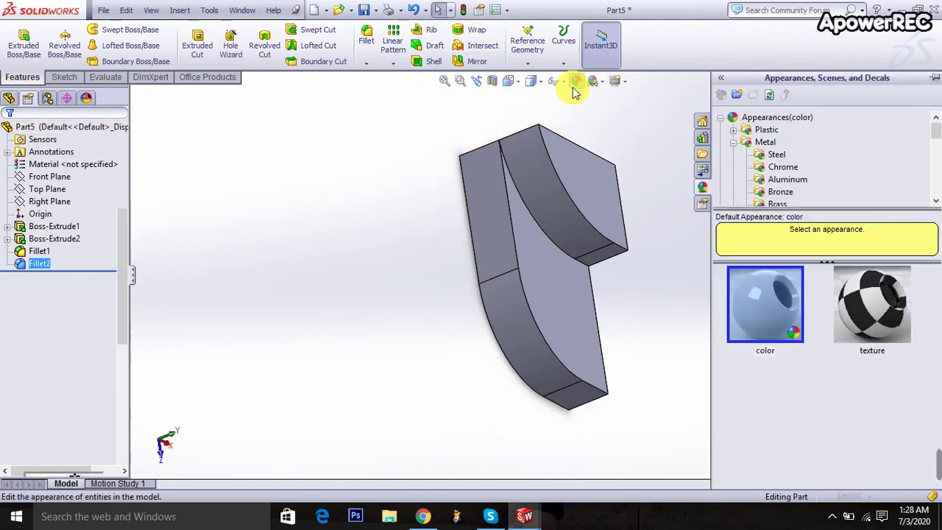
left_click(777, 156)
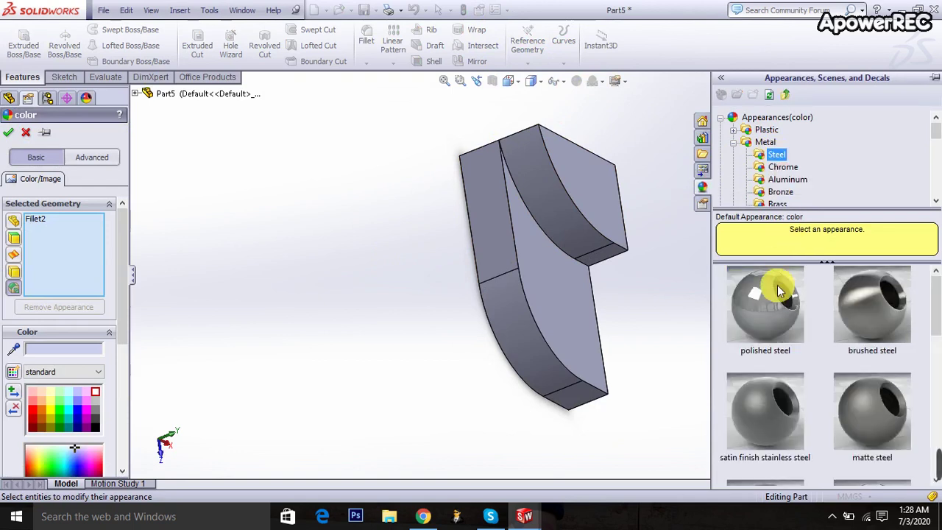
left_click_drag(780, 290, 524, 322)
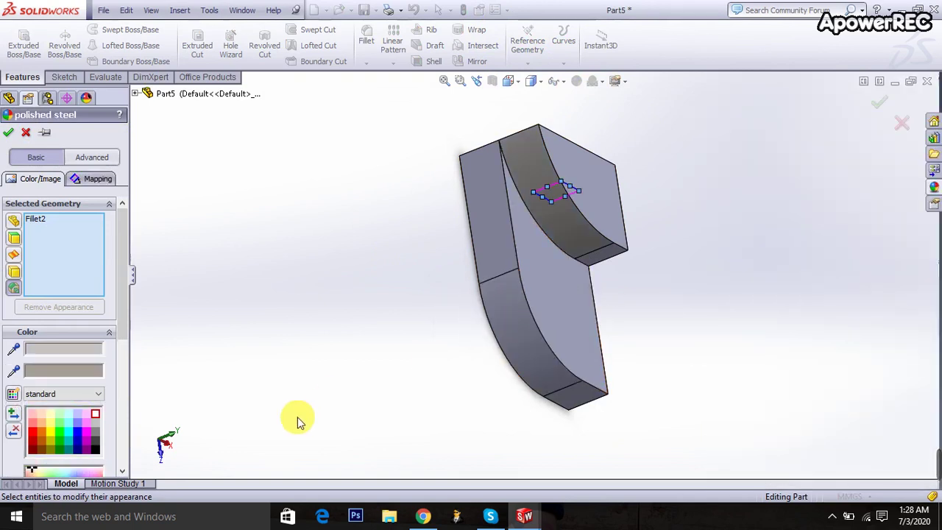
left_click(93, 432)
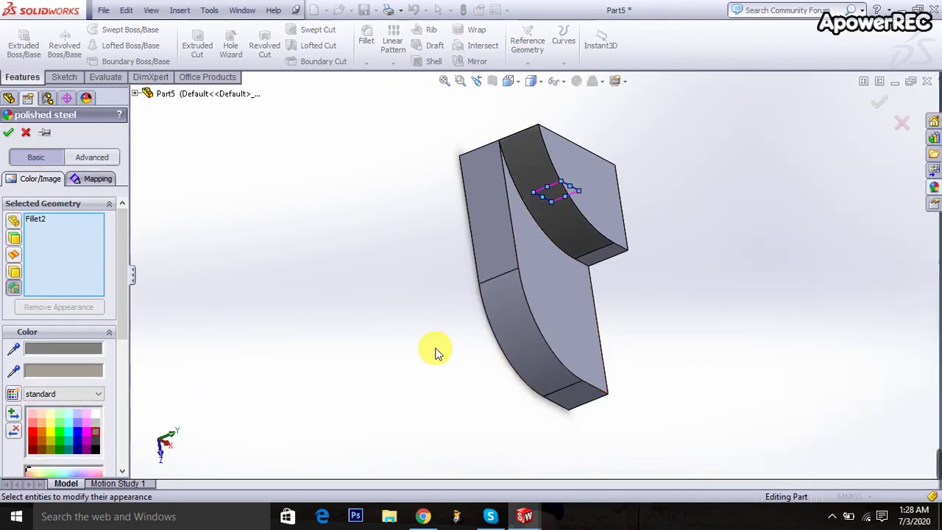
left_click(524, 315)
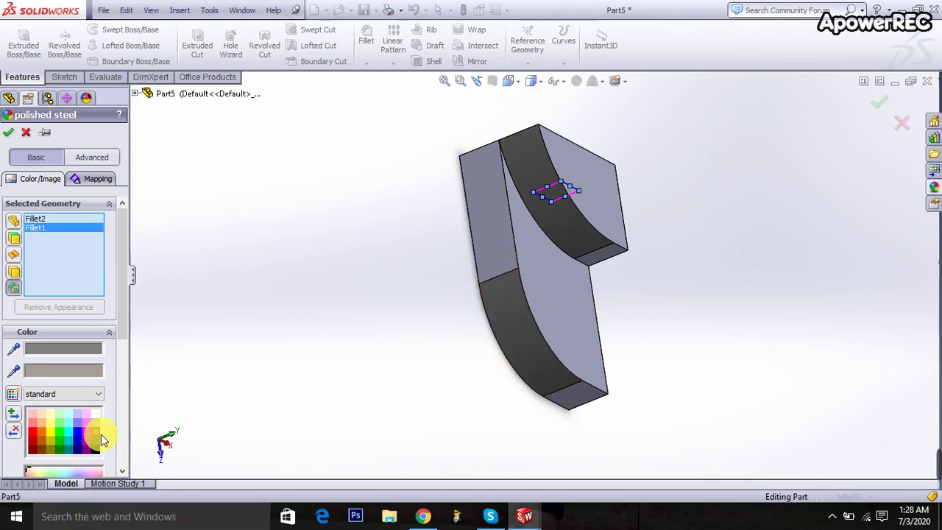
left_click(11, 133)
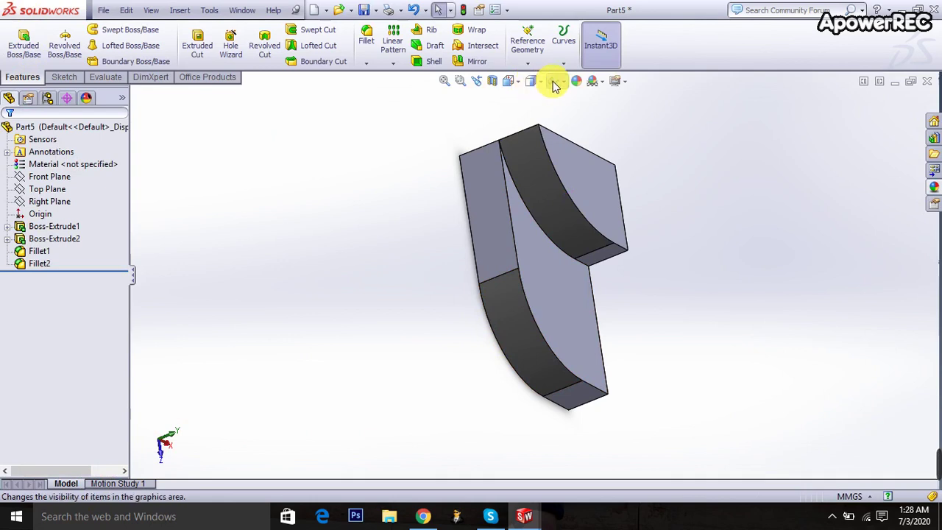
Fillet the four curved edges bordering the steel fillet faces at 2 mm
left_click(513, 243)
left_click(562, 370)
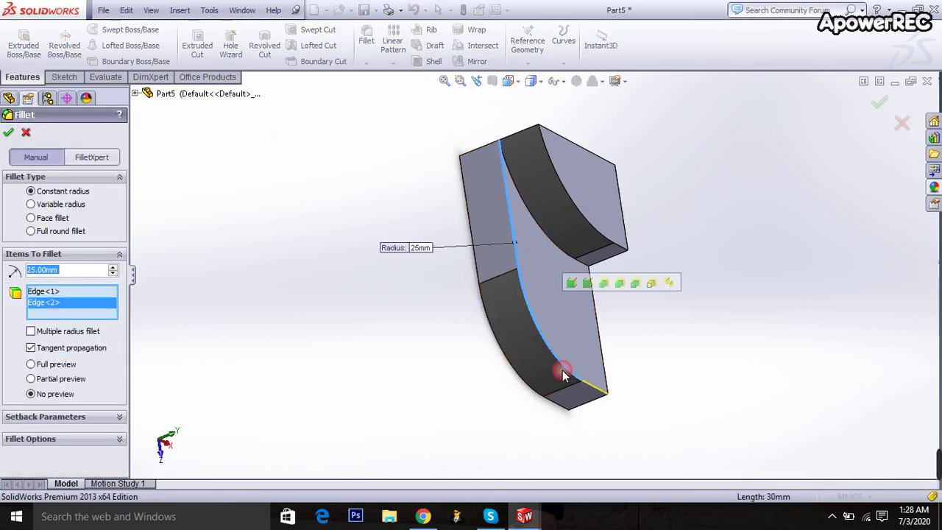
left_click(597, 250)
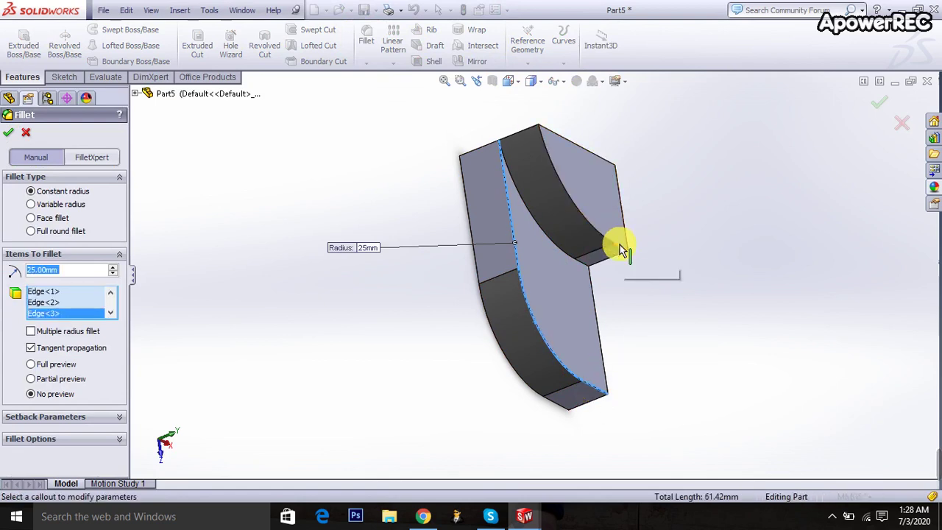
left_click(595, 233)
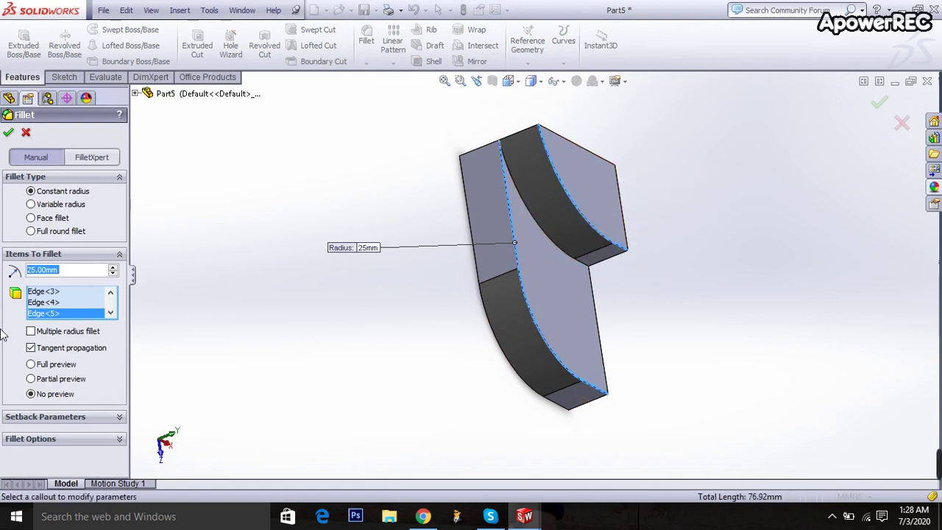
type("2")
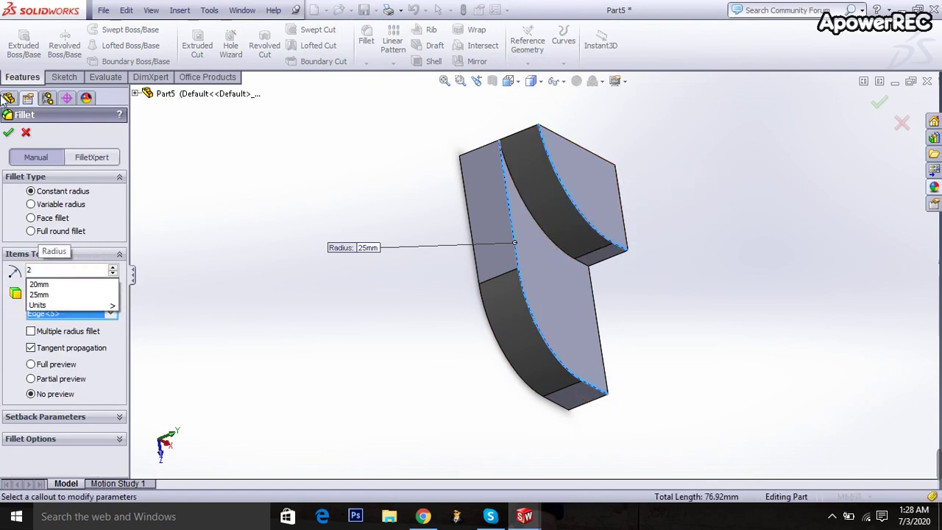
key("Return")
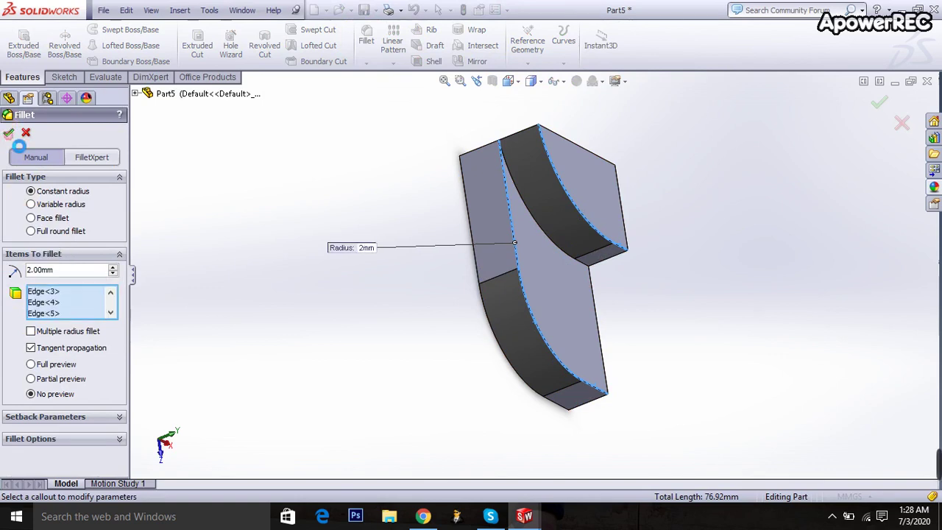
Apply a white polished aluminum appearance to the whole part
left_click(576, 83)
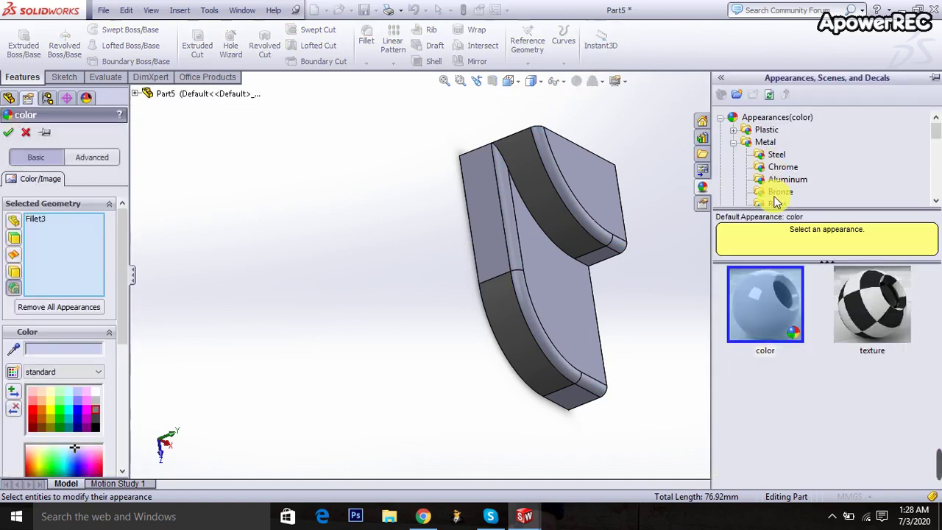
left_click(781, 179)
left_click_drag(772, 304, 545, 327)
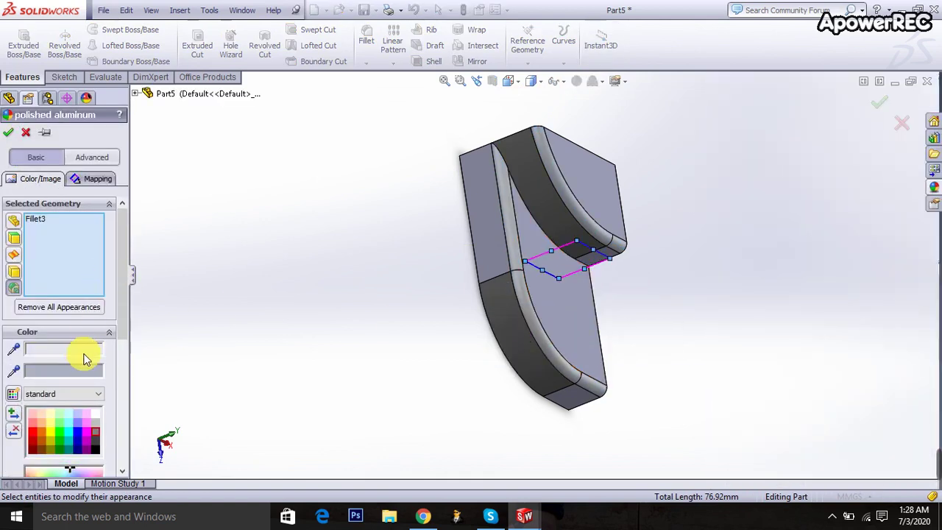
left_click(95, 414)
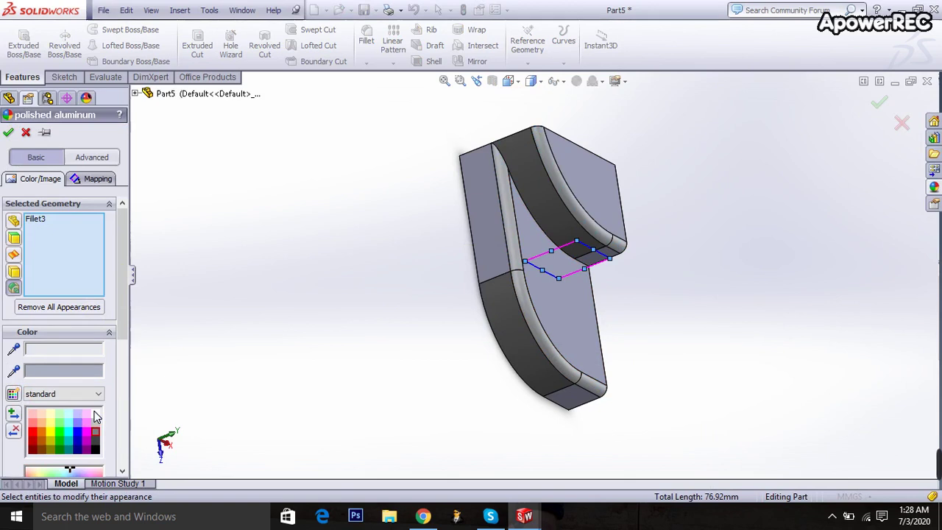
left_click(162, 99)
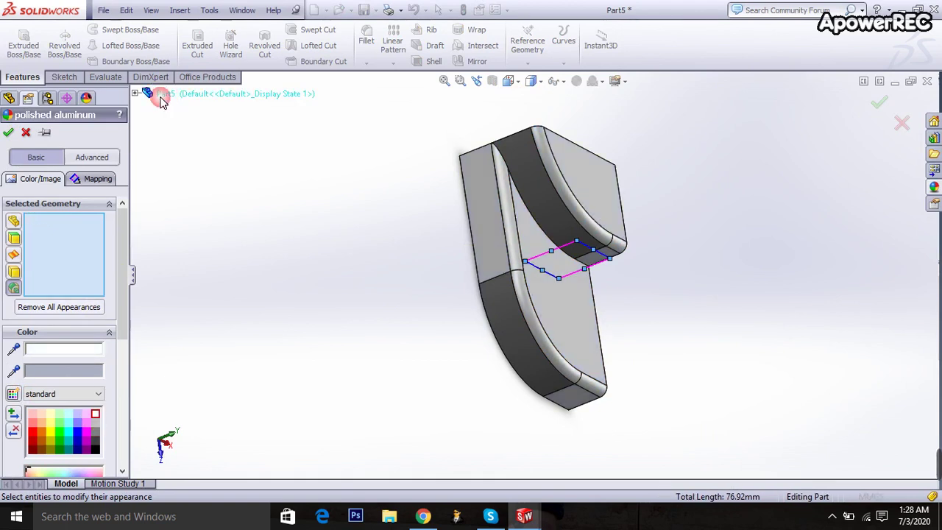
left_click(22, 136)
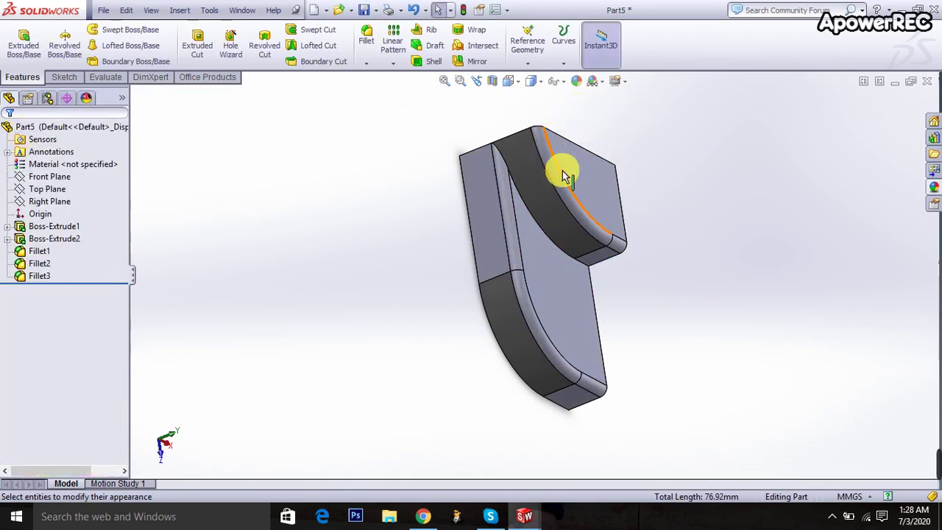
Drag polished aluminum from the appearance library onto the part's body
left_click(587, 85)
left_click(787, 179)
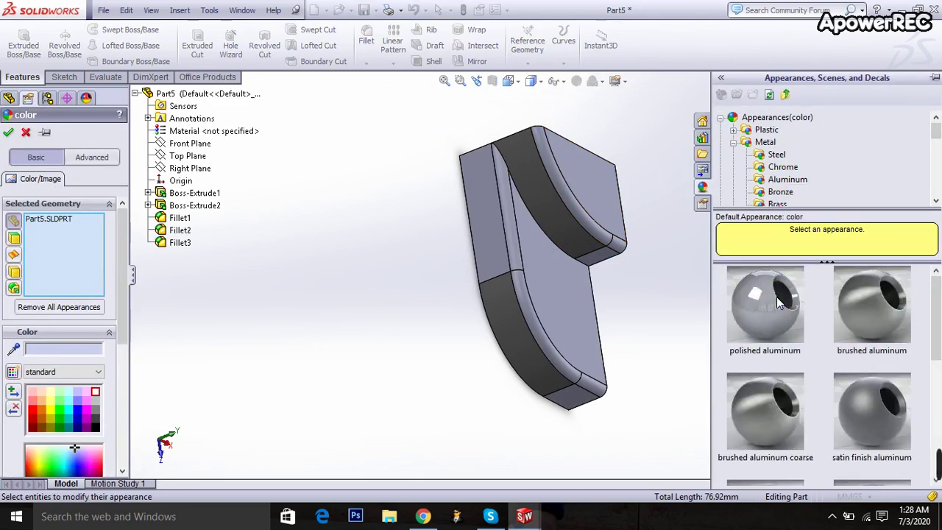
left_click_drag(776, 296, 594, 209)
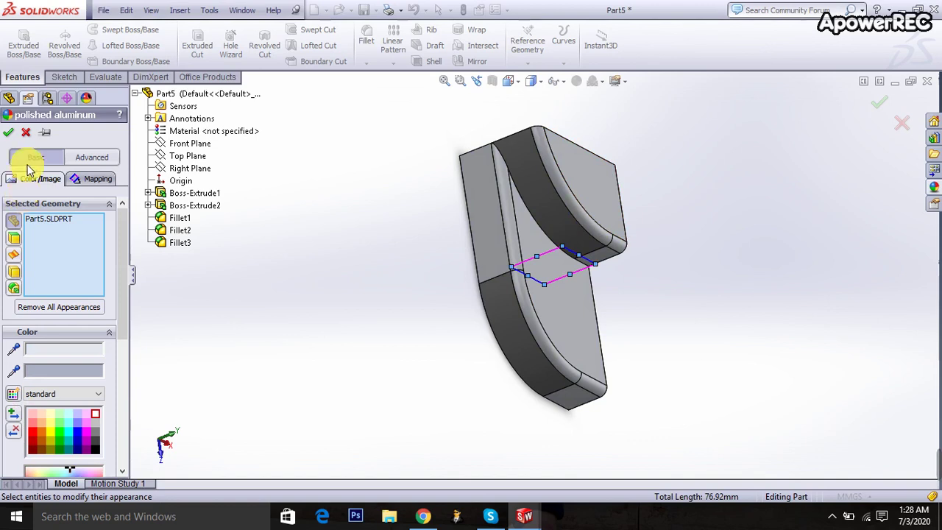
left_click(9, 133)
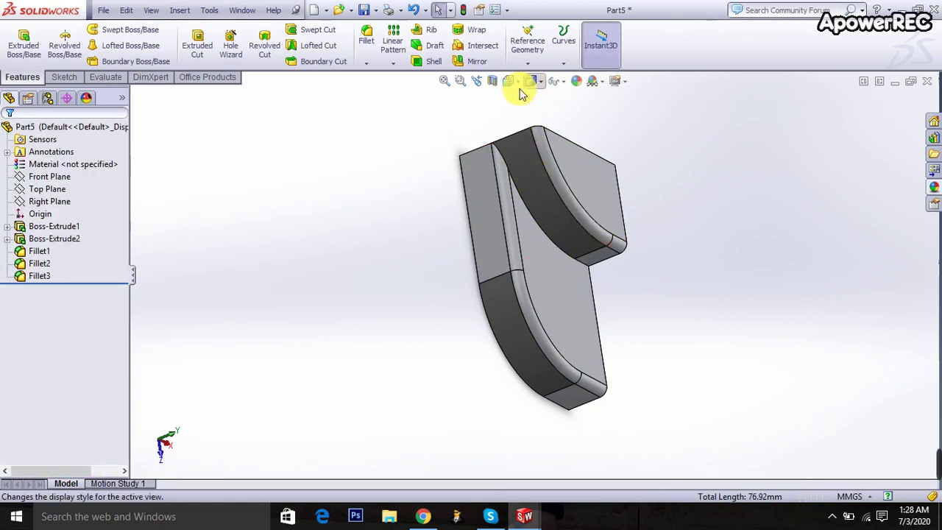
Sketch a radius 5 circle on the bracket's lower face, viewed normal to it
left_click(197, 45)
left_click(568, 309)
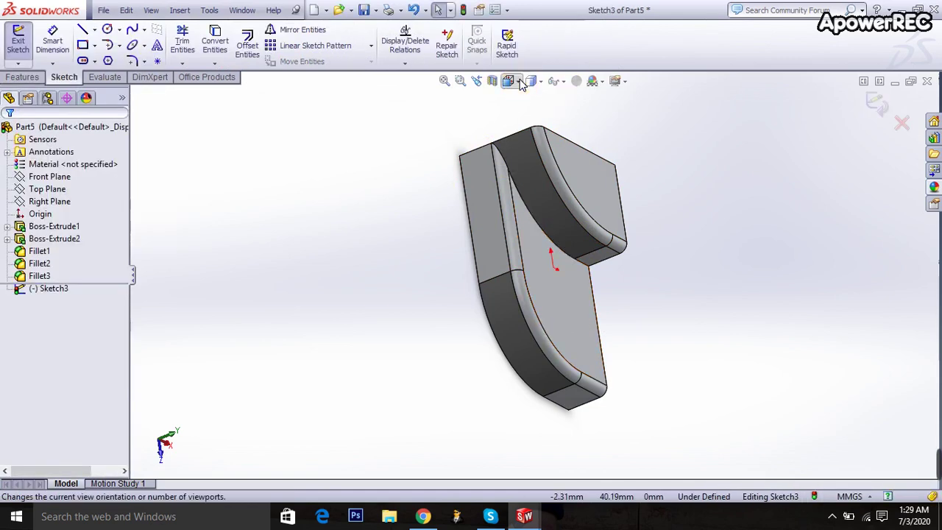
left_click(509, 81)
left_click(574, 148)
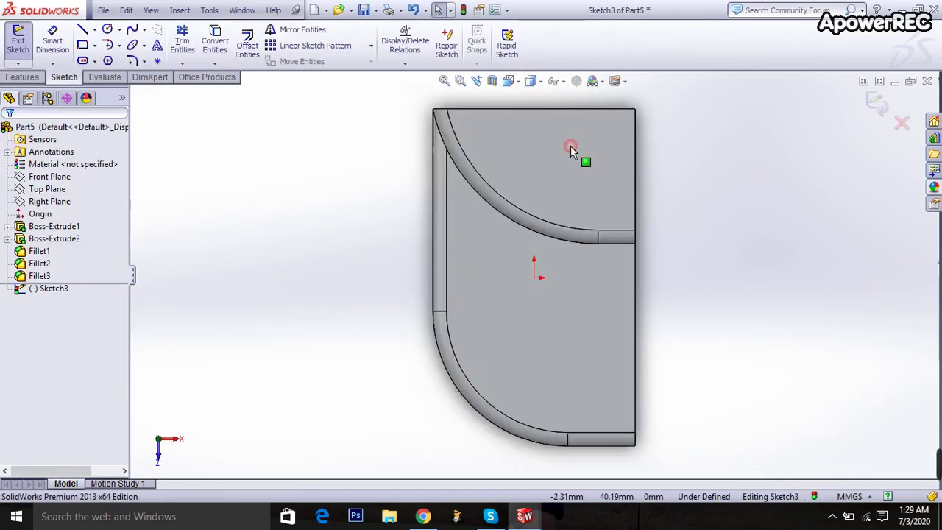
left_click(108, 31)
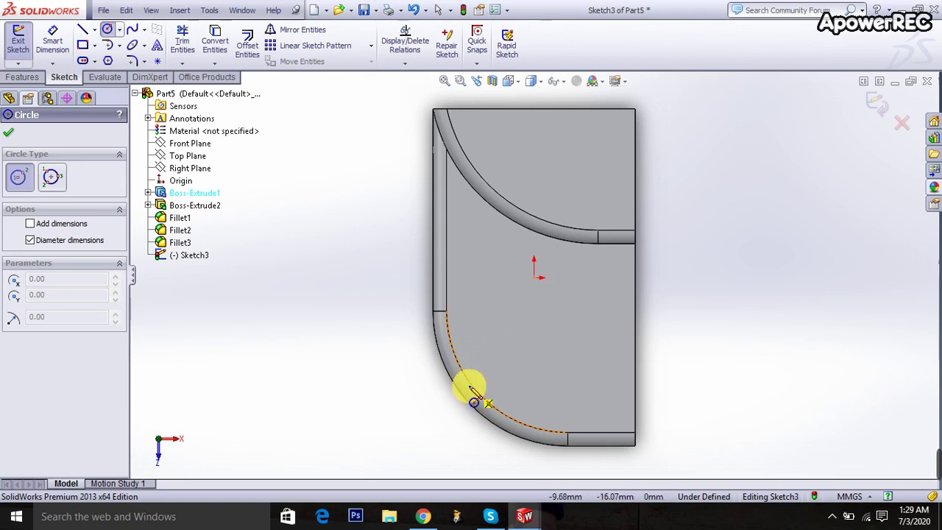
left_click_drag(570, 313, 604, 340)
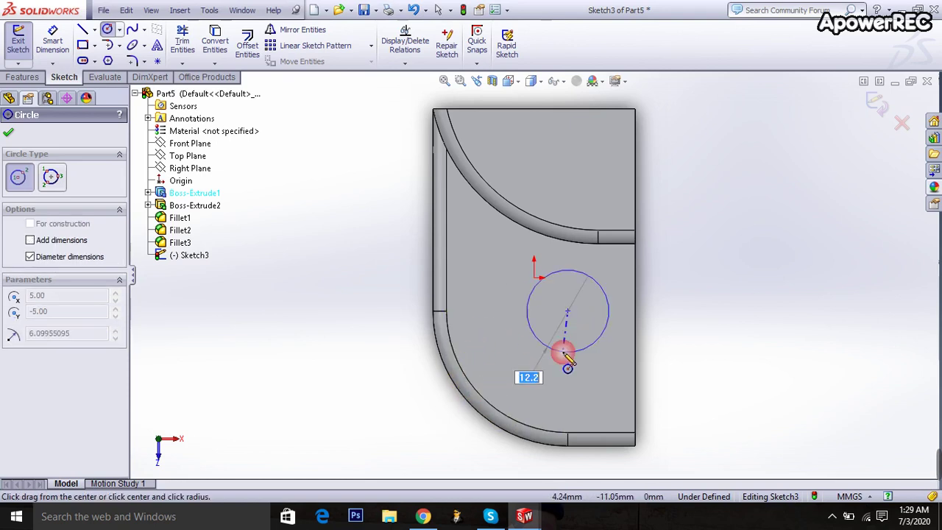
key("Return")
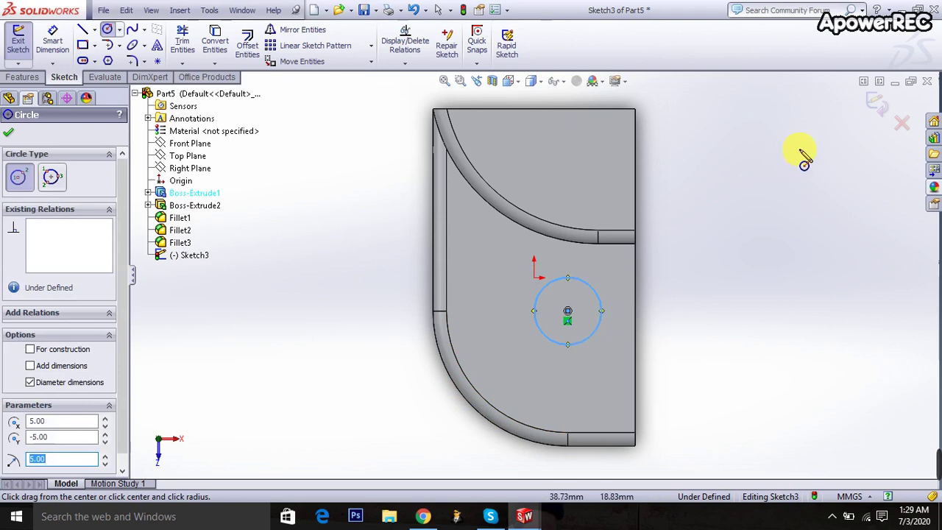
Cut the circle Through All to make the hole
left_click(877, 103)
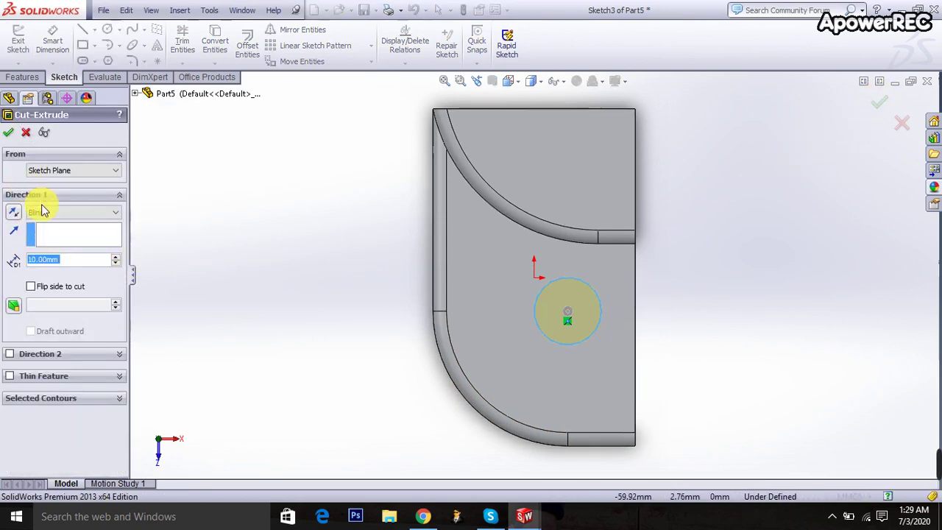
left_click(44, 214)
left_click(45, 233)
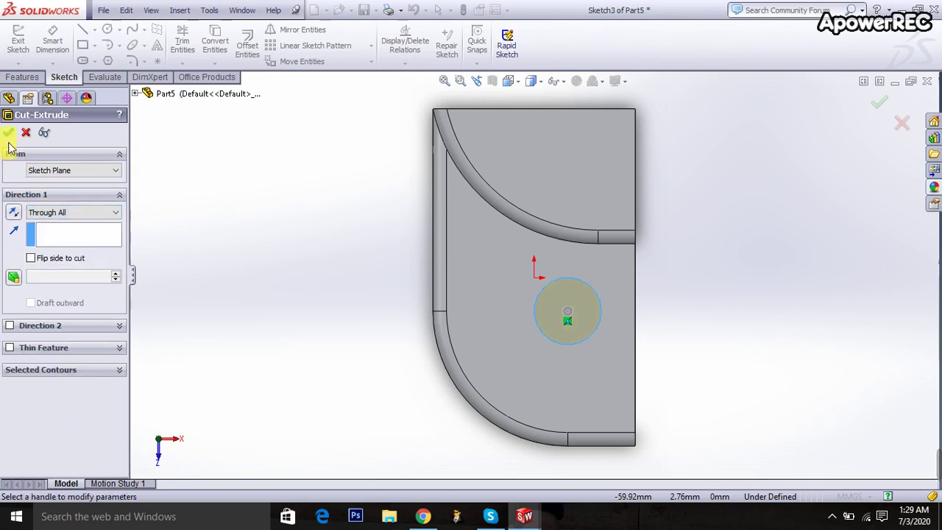
key("Return")
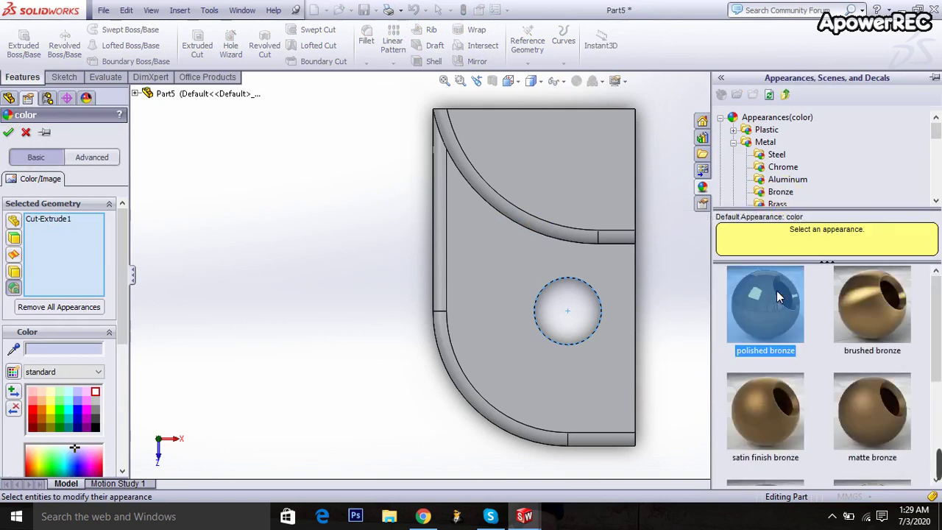
Apply orange-toned polished bronze to the hole, Boss-Extrude1 and Boss-Extrude2
left_click_drag(765, 301, 589, 353)
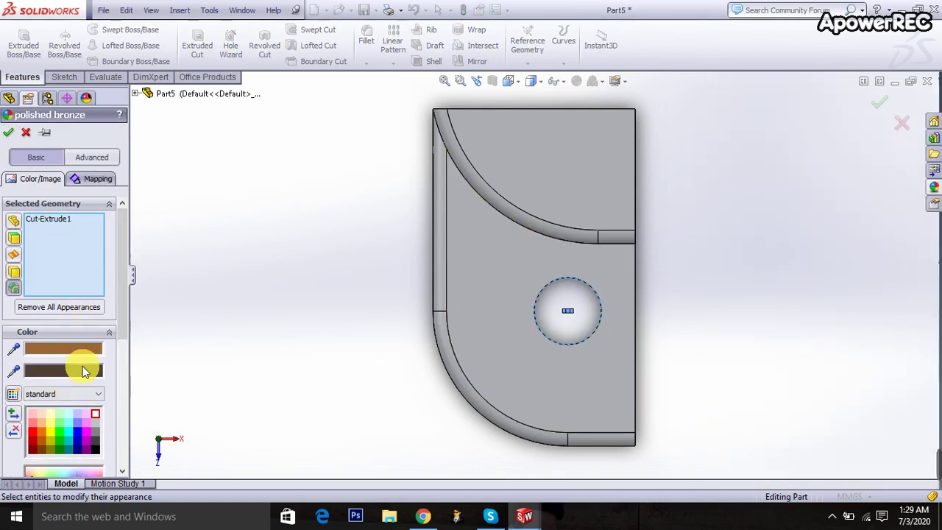
left_click(92, 433)
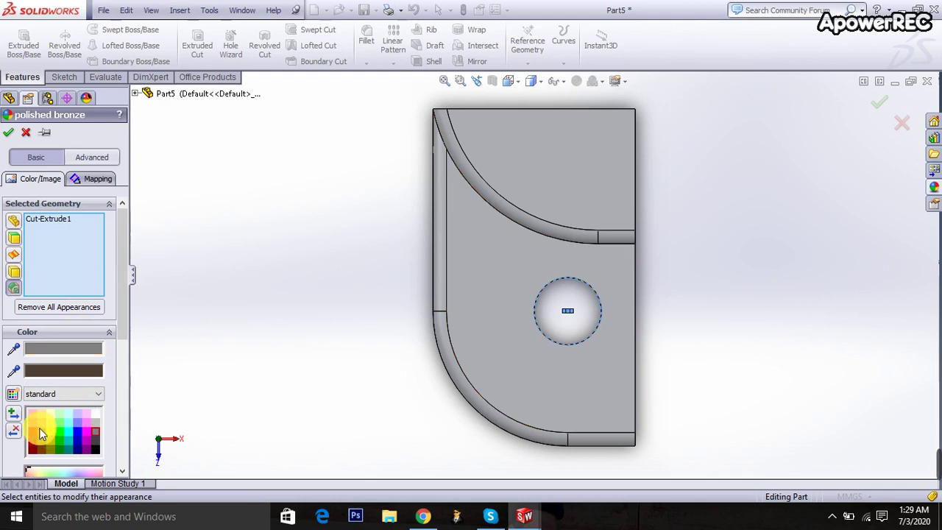
left_click(525, 269)
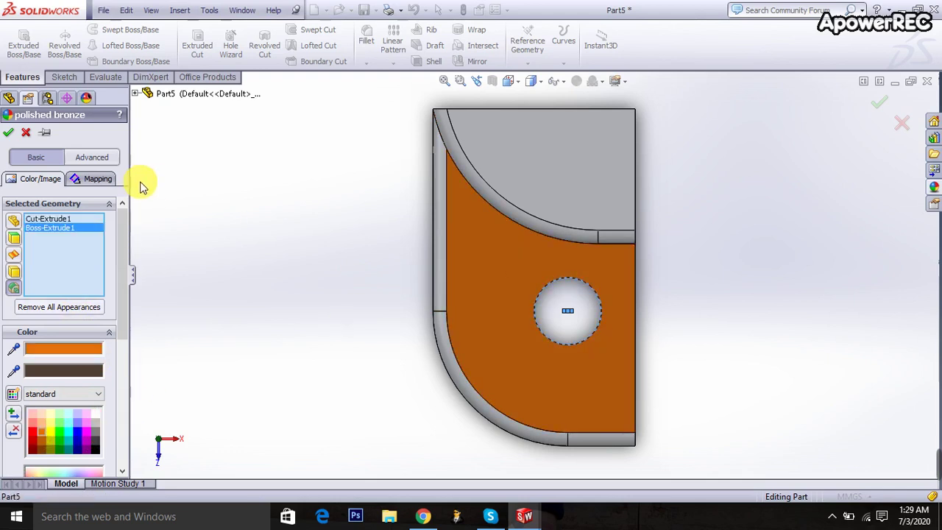
left_click(573, 158)
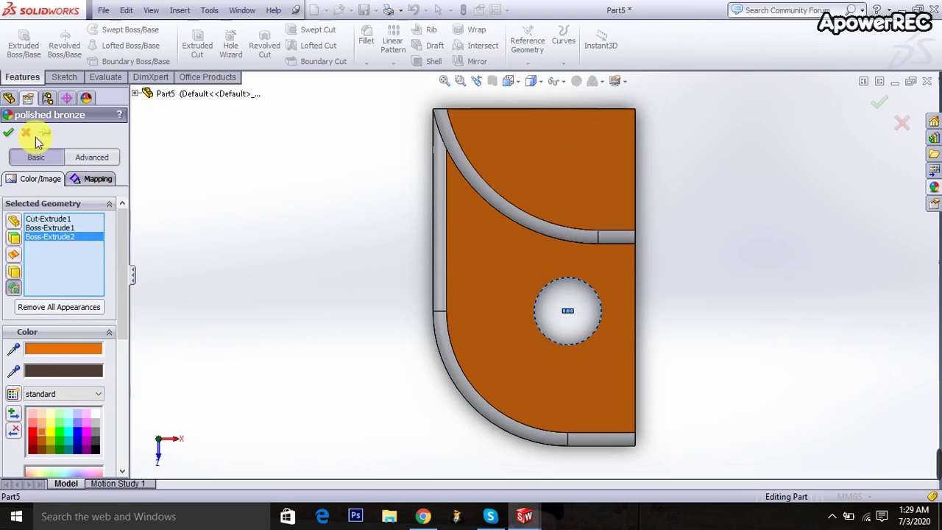
left_click(9, 133)
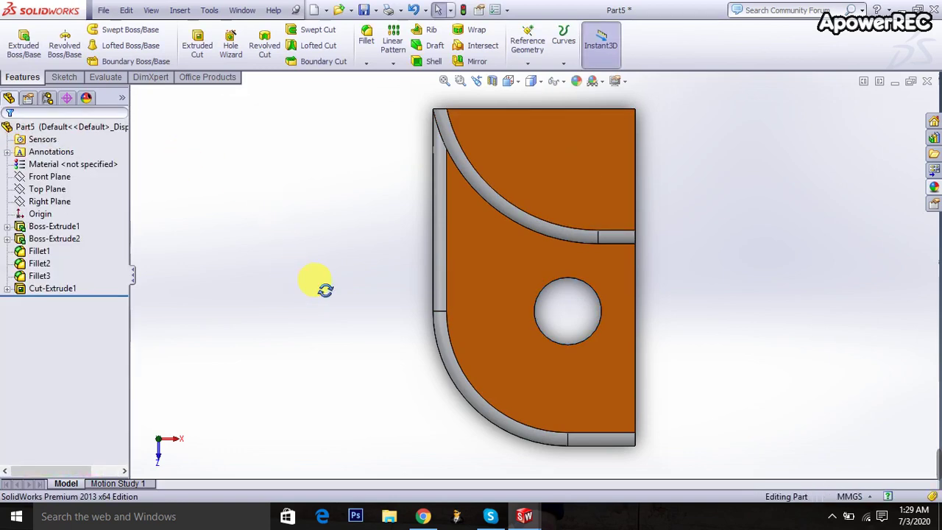
Orbit the bracket, then snap it to the isometric view
mouse_move(315, 280)
middle_mouse_down()
mouse_move(378, 277)
mouse_move(346, 294)
mouse_move(312, 288)
mouse_move(302, 272)
middle_mouse_up()
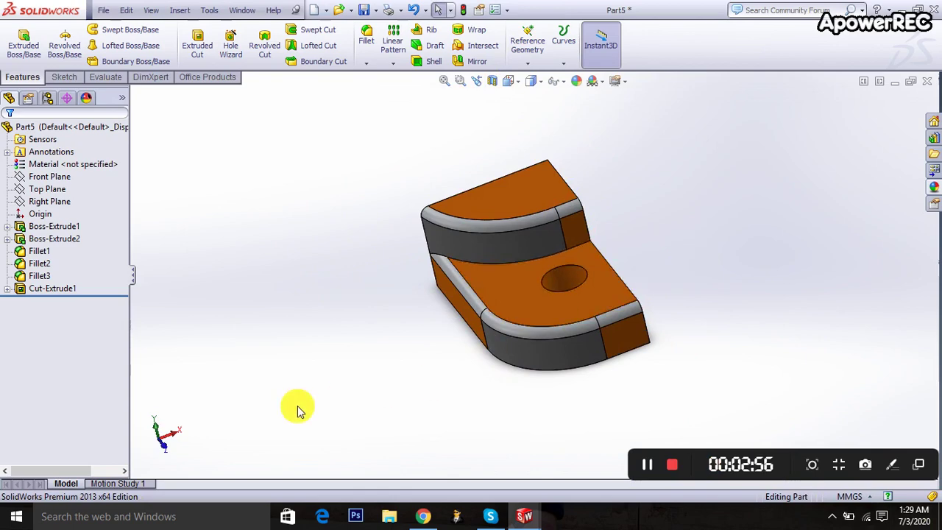
key("Left")
key("Left")
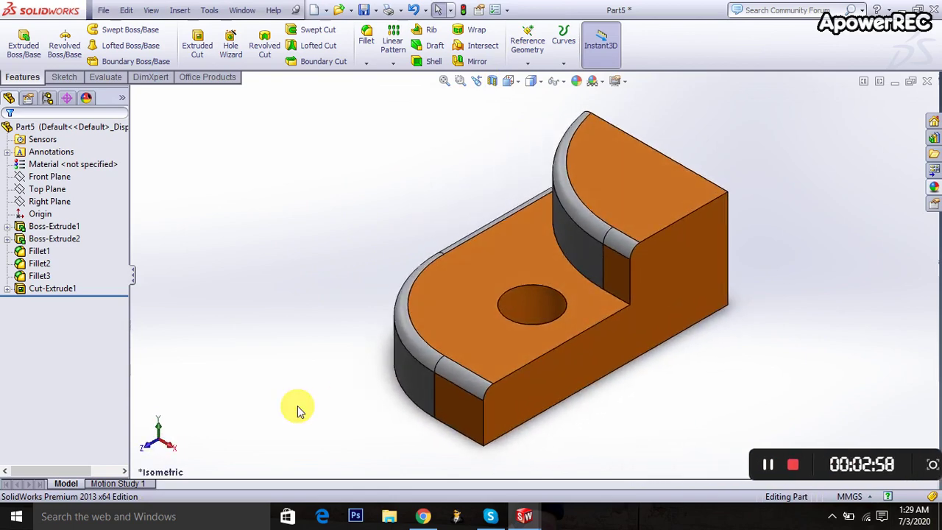